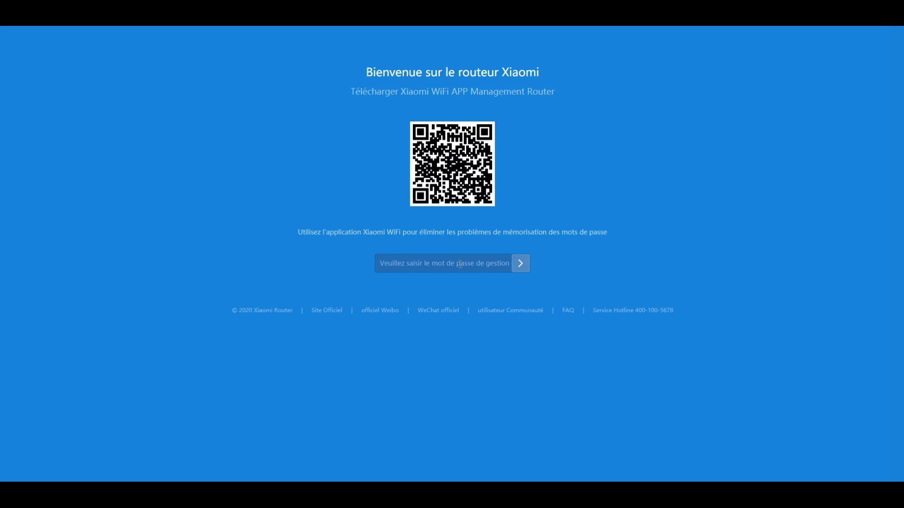
# - Log in to the Xiaomi router administration page with the management password
pyautogui.click(461, 264)
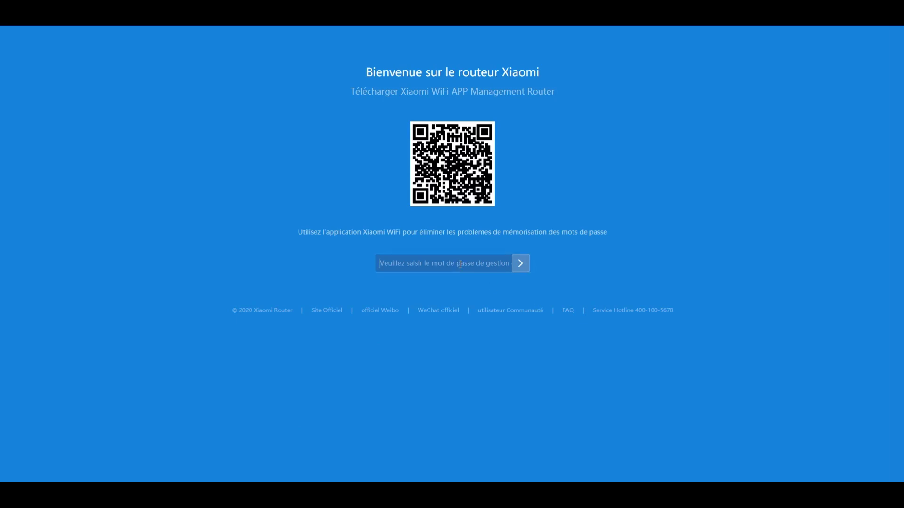
pyautogui.write('••••••••••')
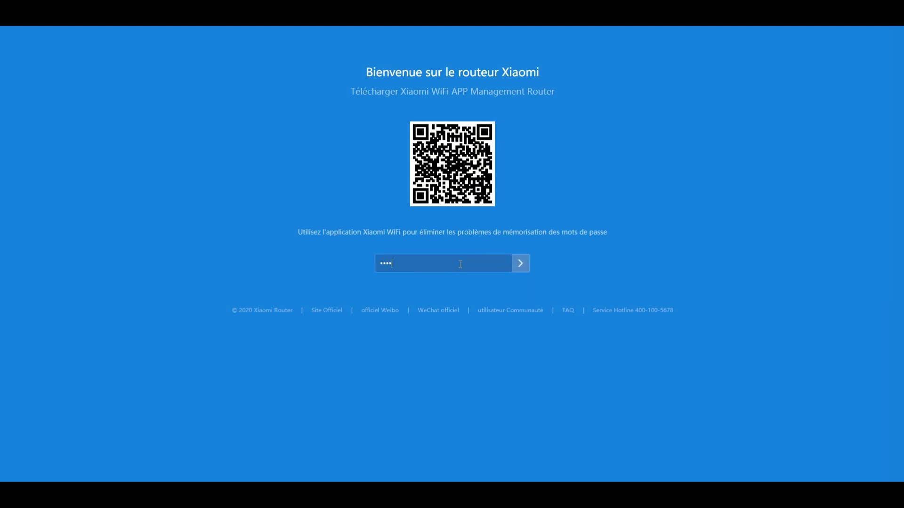
pyautogui.write('•••••••')
pyautogui.press('Return')
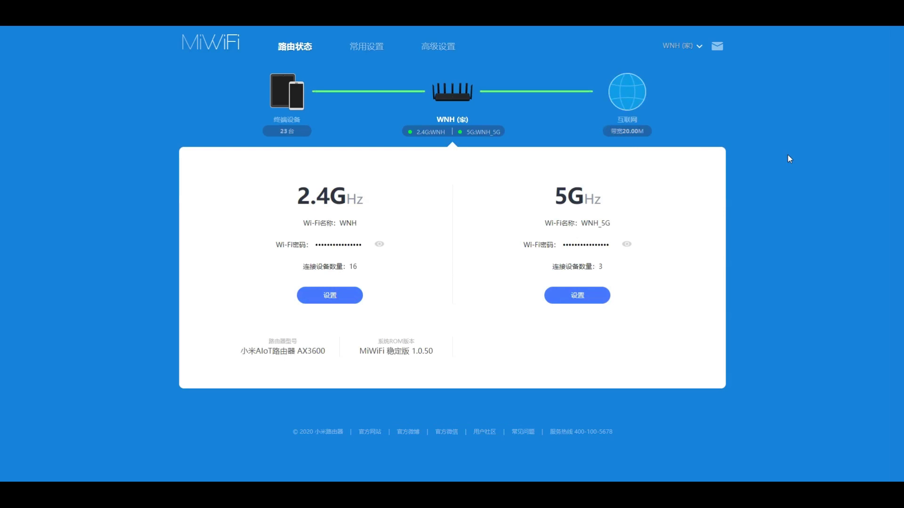
# - Translate the router status page into French and open the common settings (Paramètres communs)
pyautogui.rightClick(788, 158)
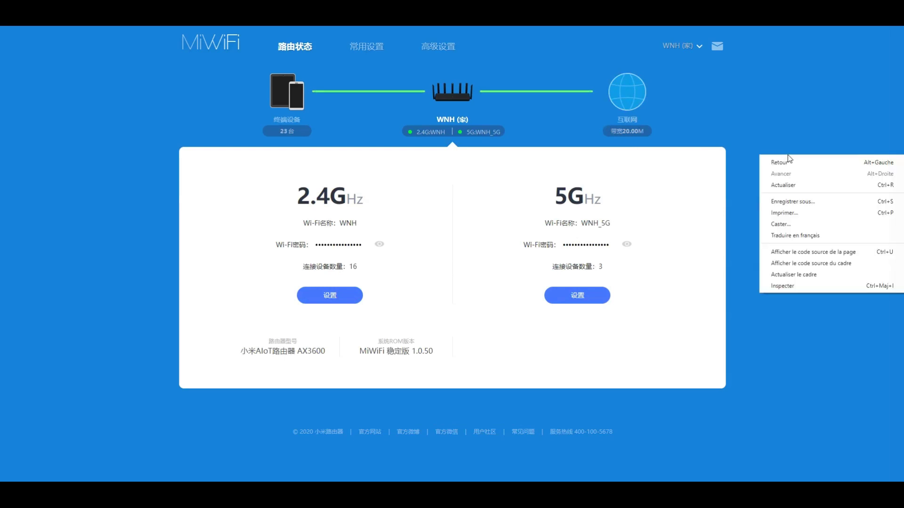
pyautogui.click(788, 236)
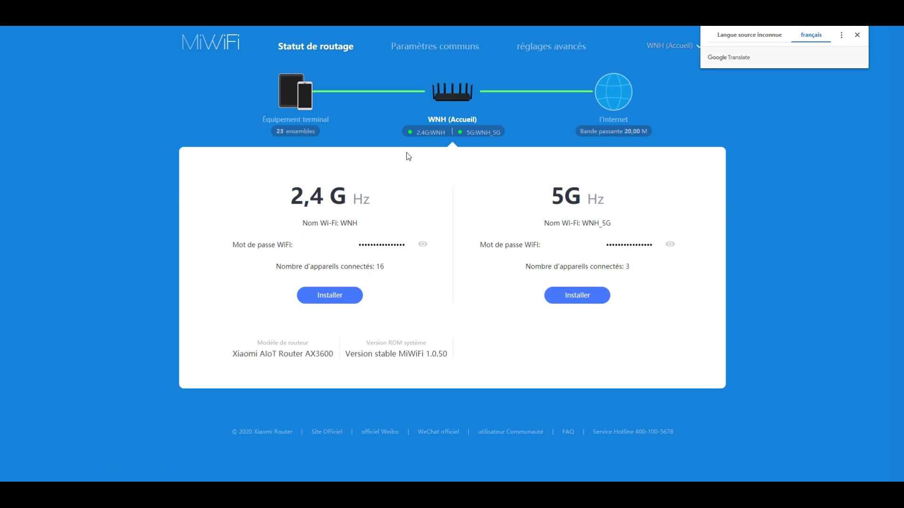
pyautogui.click(421, 51)
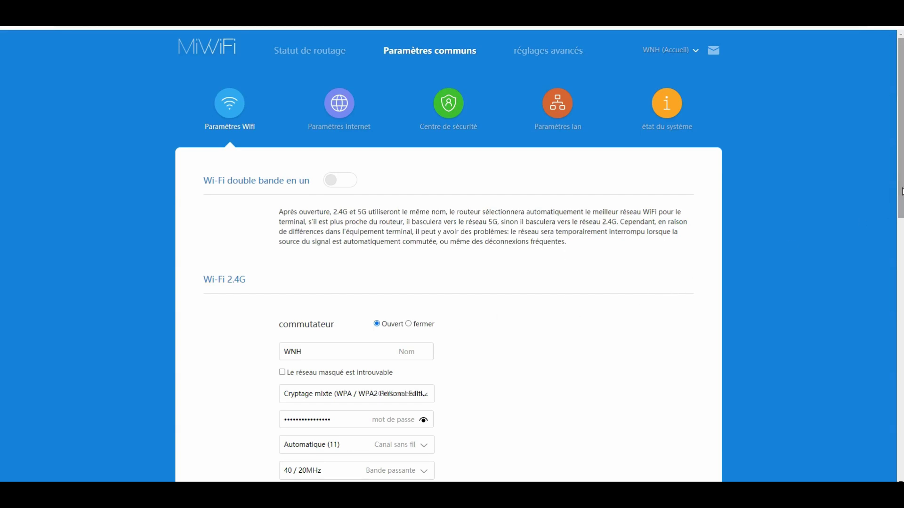
# - Examine the available encryption types and wireless channels of the 2.4G Wi-Fi network, keeping the current selections
pyautogui.moveTo(897, 191); pyautogui.dragTo(901, 235)
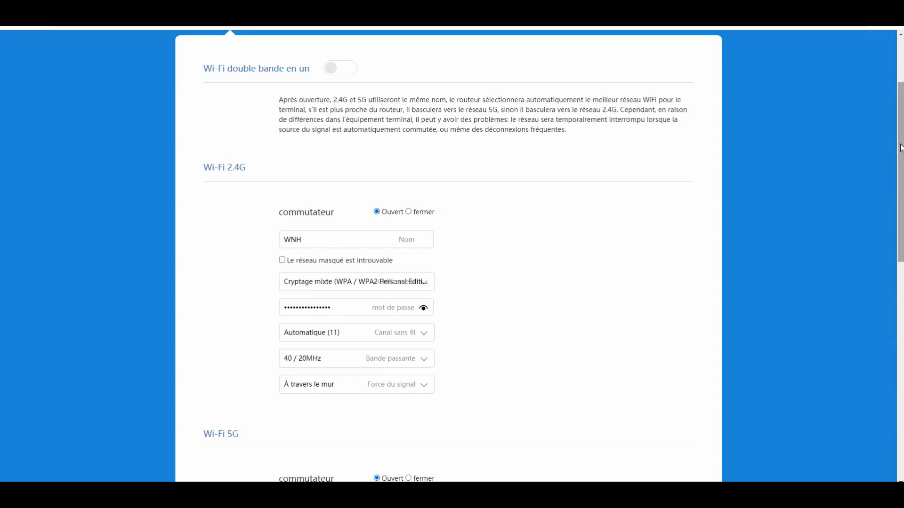
pyautogui.scroll(-1, 900, 167)
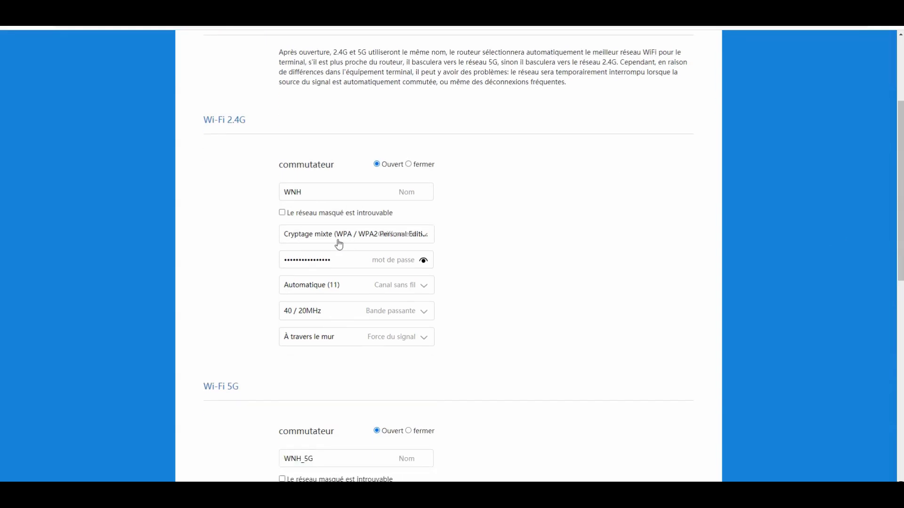
pyautogui.click(423, 240)
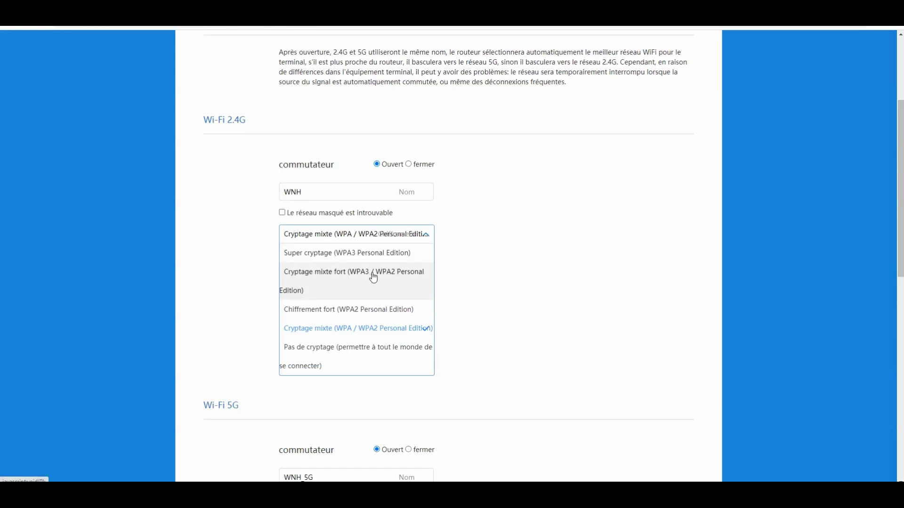
pyautogui.click(510, 292)
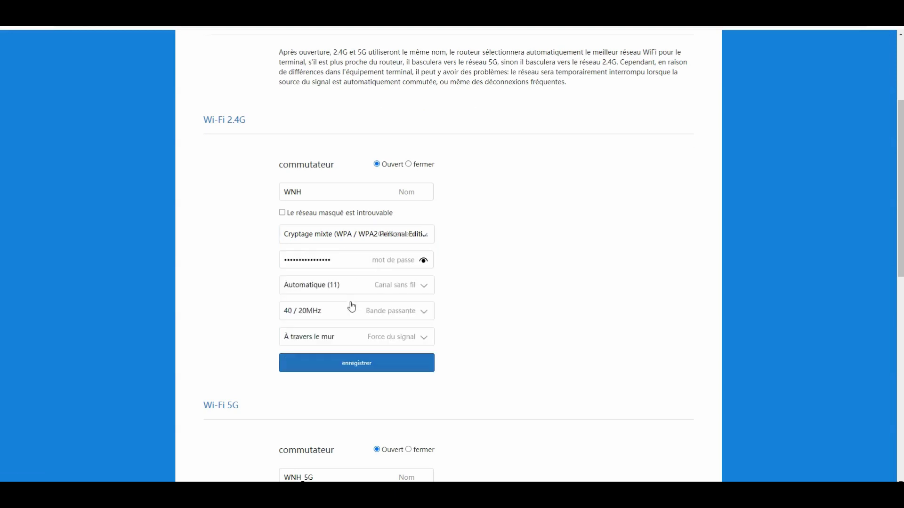
pyautogui.click(402, 293)
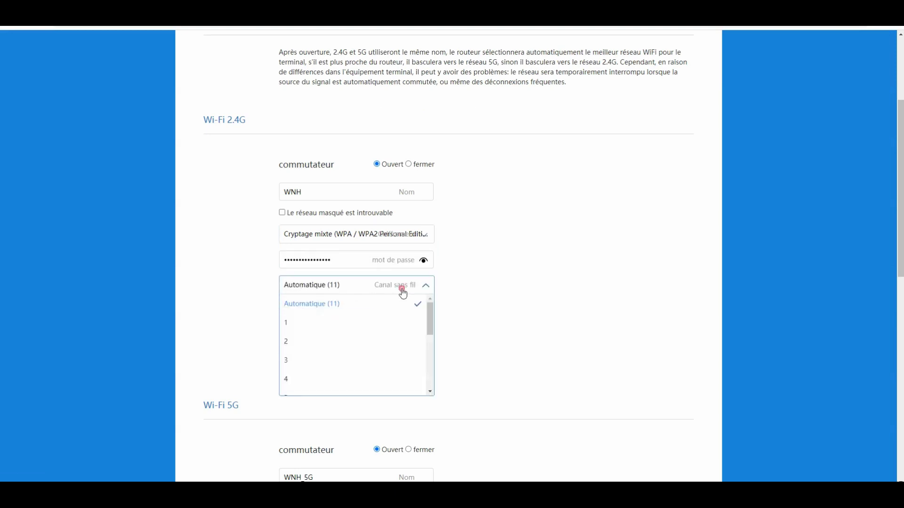
pyautogui.click(517, 262)
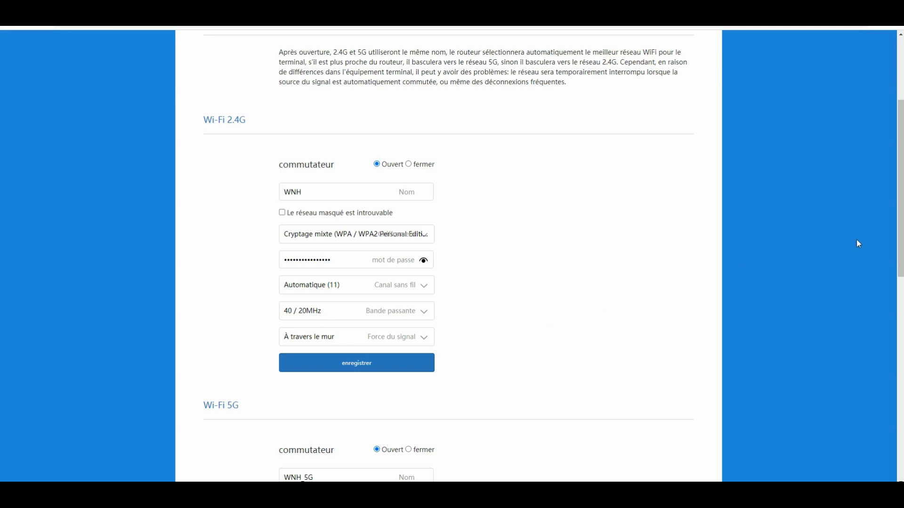
# - Review the 2.4G signal strength choices and the settings from Wi-Fi 5G down to the AIoT antenna scan
pyautogui.moveTo(900, 106); pyautogui.dragTo(900, 123)
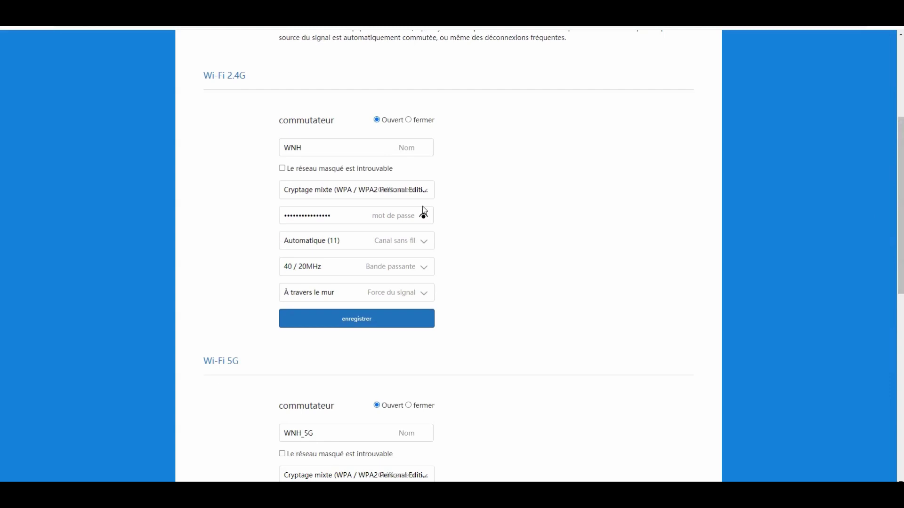
pyautogui.click(419, 300)
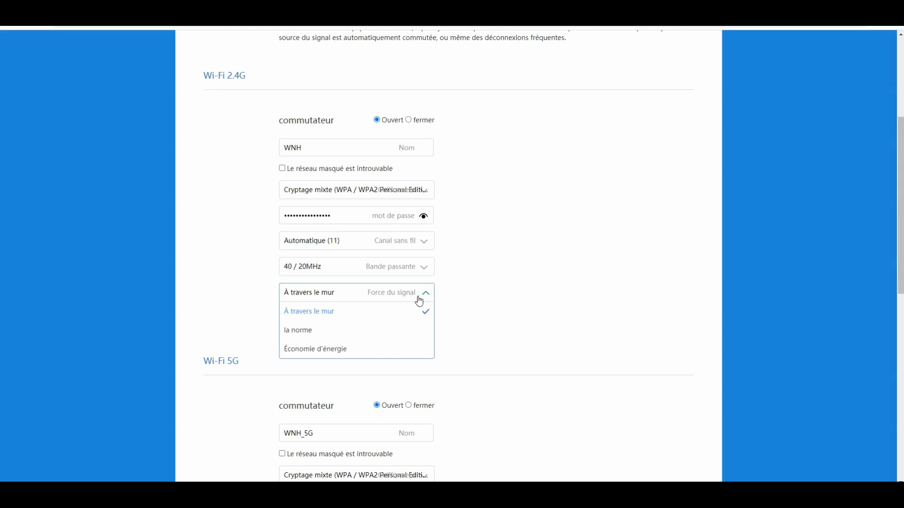
pyautogui.click(544, 309)
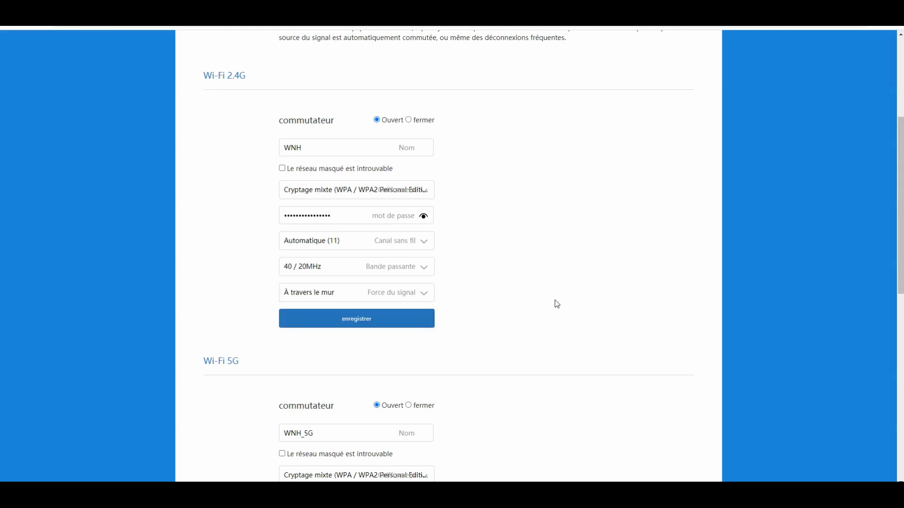
pyautogui.moveTo(900, 164); pyautogui.dragTo(900, 288)
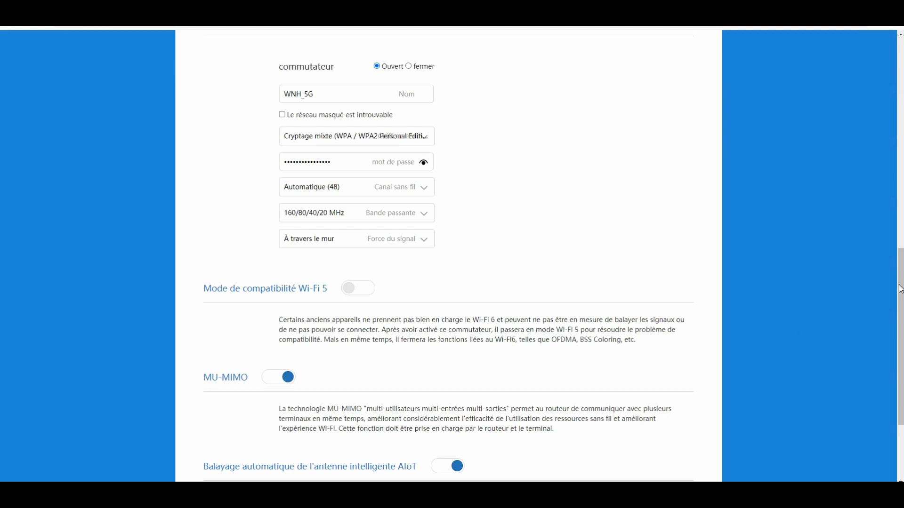
pyautogui.scroll(-2, 900, 294)
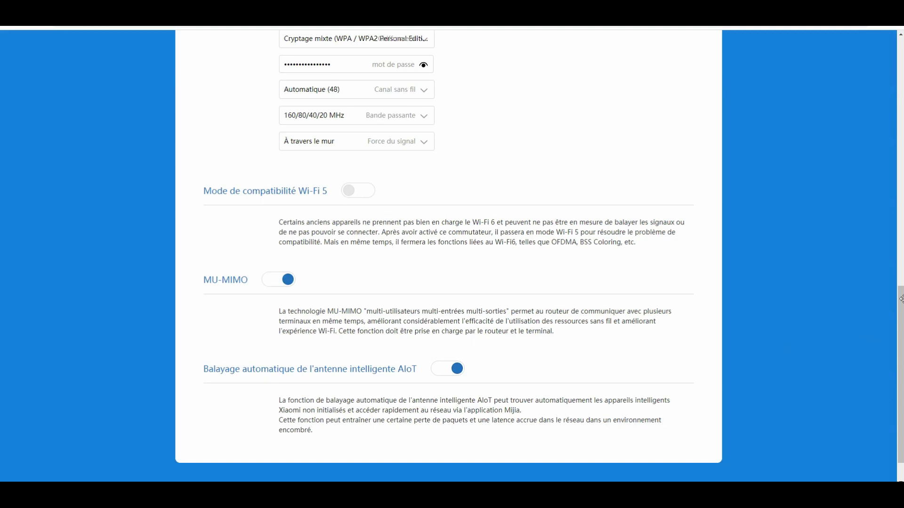
# - Open the Internet settings of the router and translate the page into French
pyautogui.moveTo(900, 311); pyautogui.dragTo(852, 47)
pyautogui.click(347, 94)
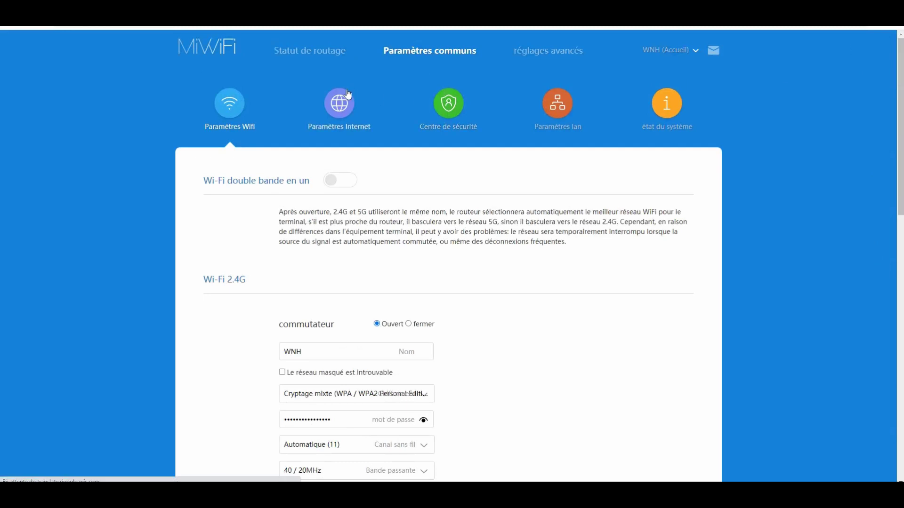
pyautogui.rightClick(841, 188)
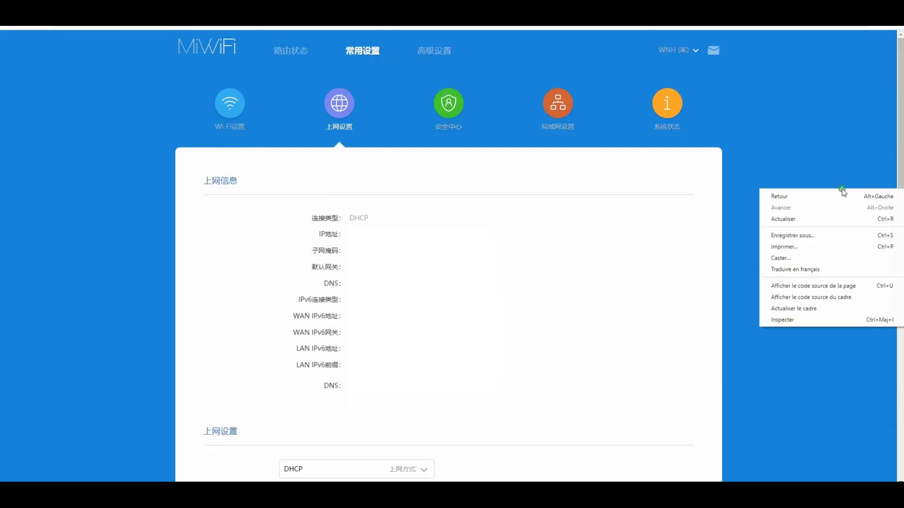
pyautogui.click(794, 270)
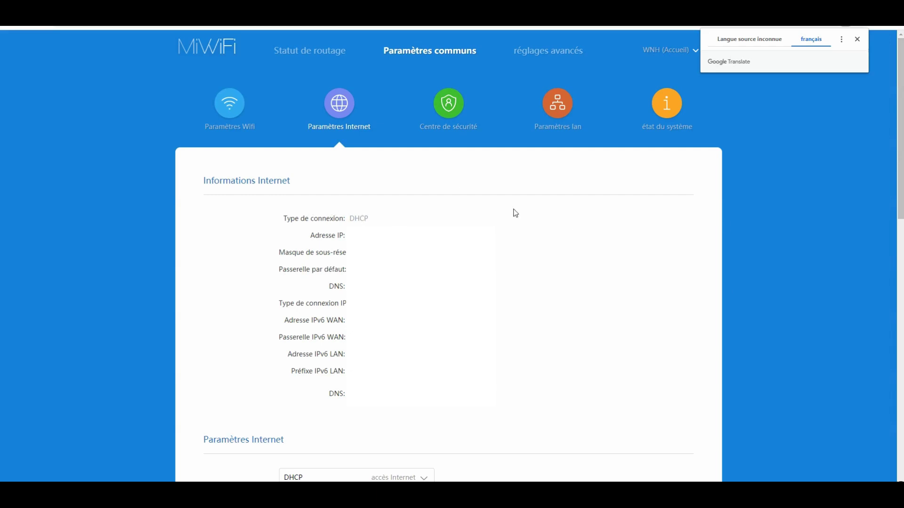
# - Examine the available Internet access types in the Internet settings, keeping DHCP selected
pyautogui.scroll(-5, 899, 157)
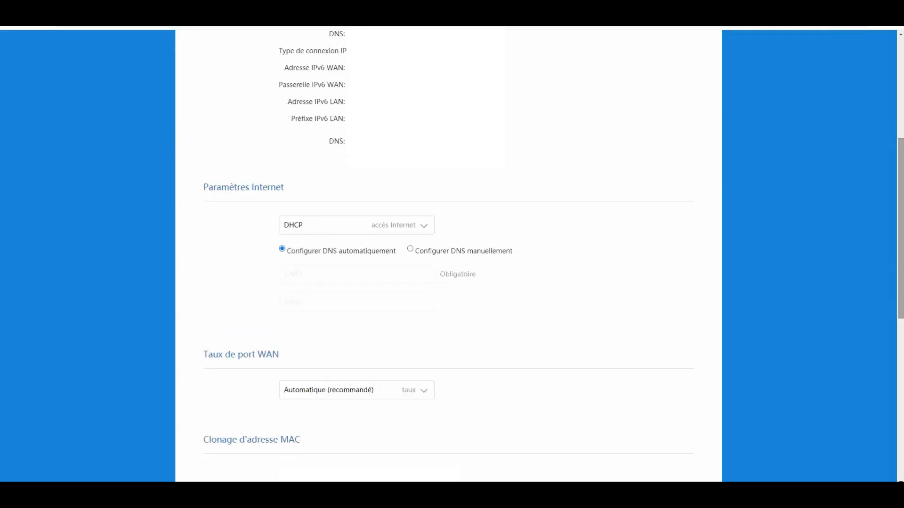
pyautogui.click(426, 225)
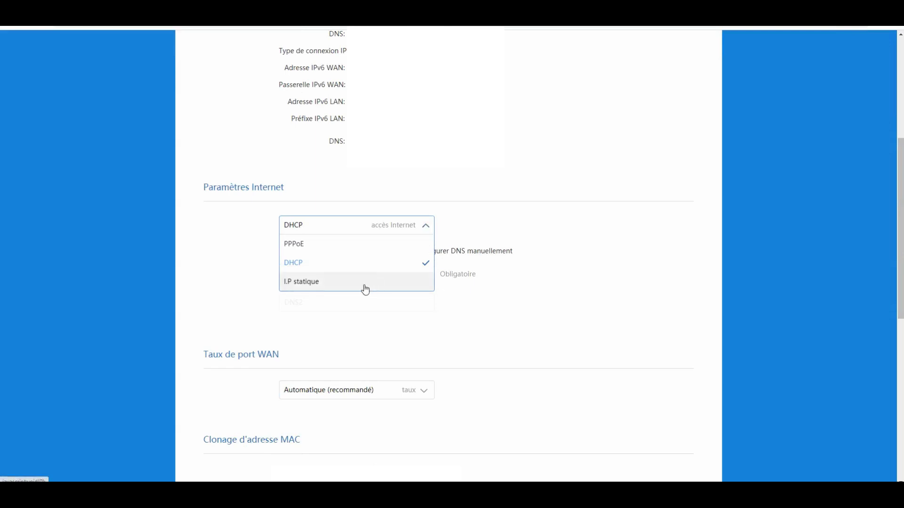
pyautogui.click(619, 239)
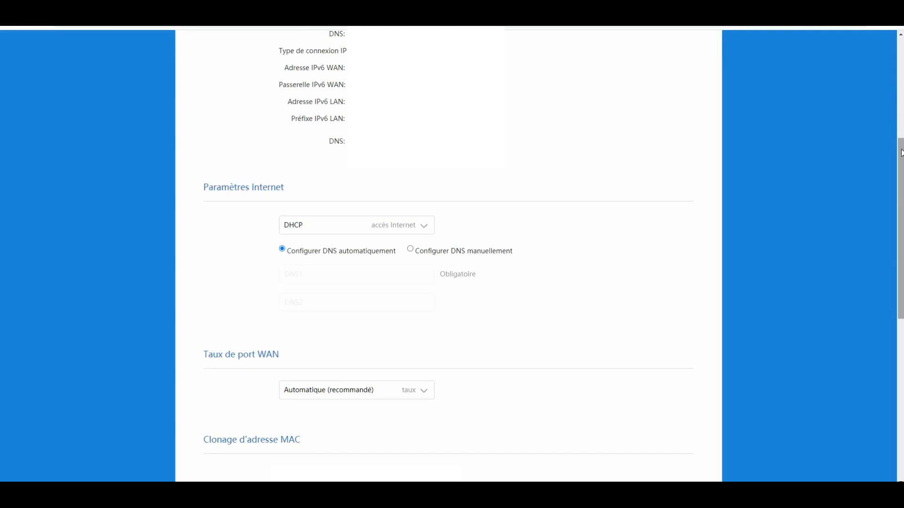
# - Examine the WAN port rate options and the MAC address cloning, working mode and IPv6 network sections
pyautogui.scroll(-3, 901, 144)
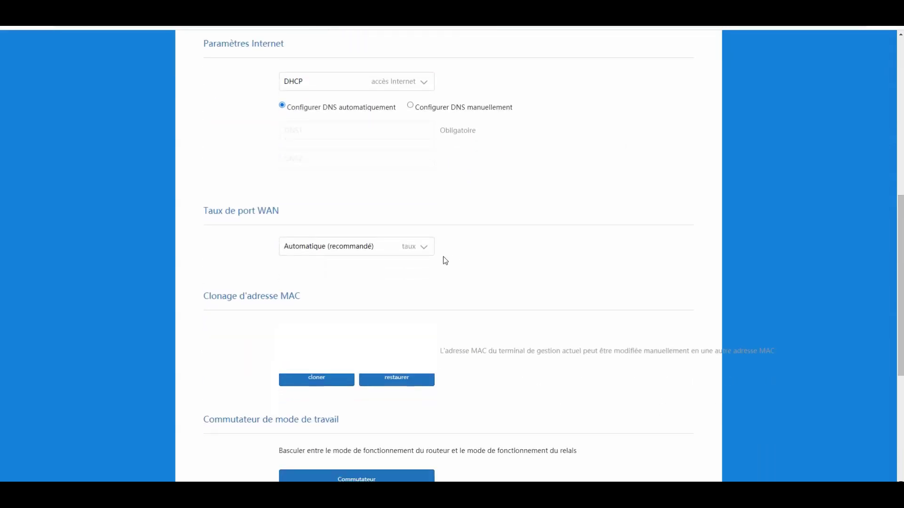
pyautogui.click(429, 259)
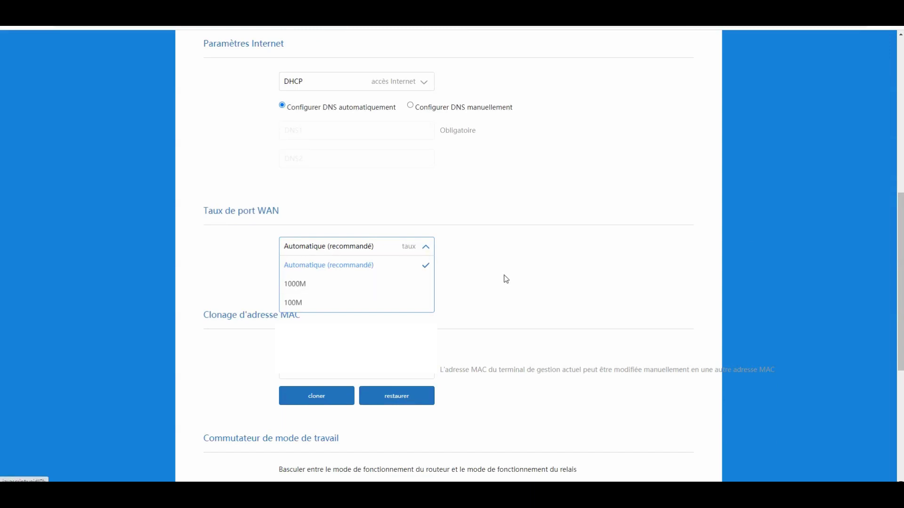
pyautogui.click(552, 275)
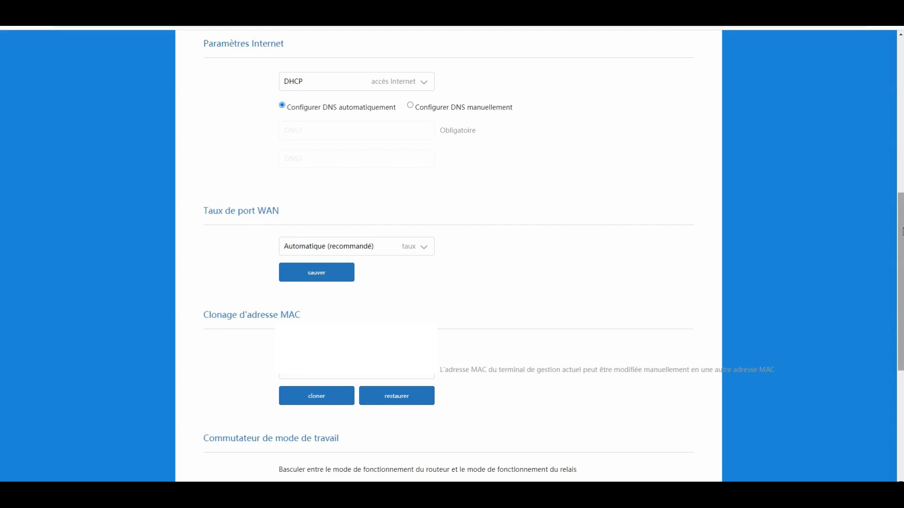
pyautogui.scroll(-3, 901, 211)
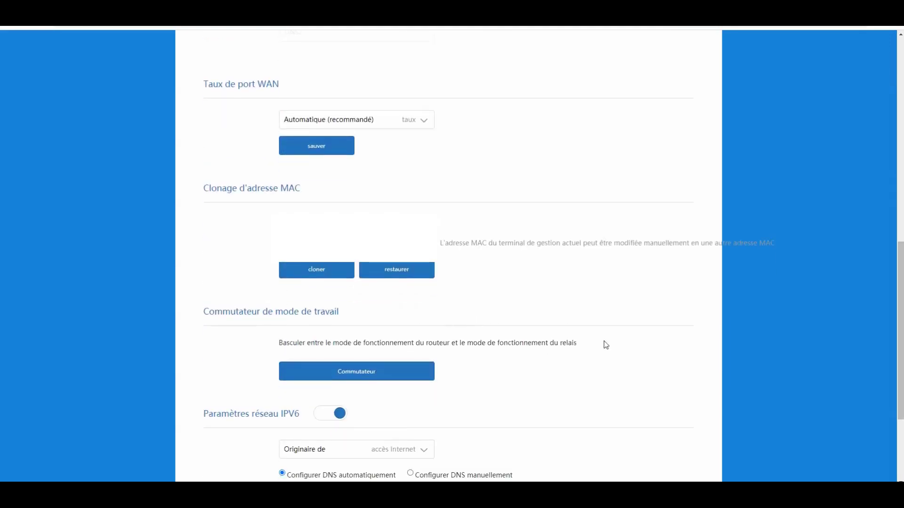
pyautogui.moveTo(900, 261); pyautogui.dragTo(899, 287)
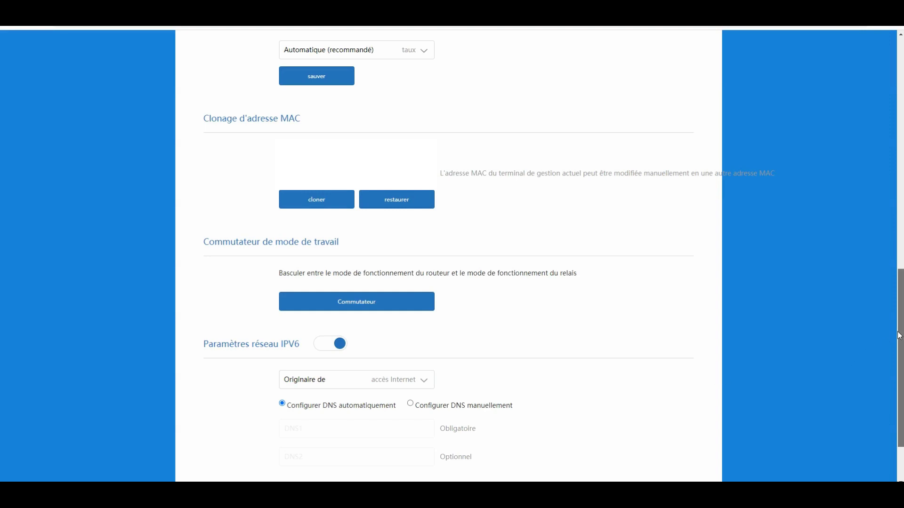
# - Open the router's security centre and translate the page into French
pyautogui.moveTo(898, 336); pyautogui.dragTo(901, 38)
pyautogui.click(447, 105)
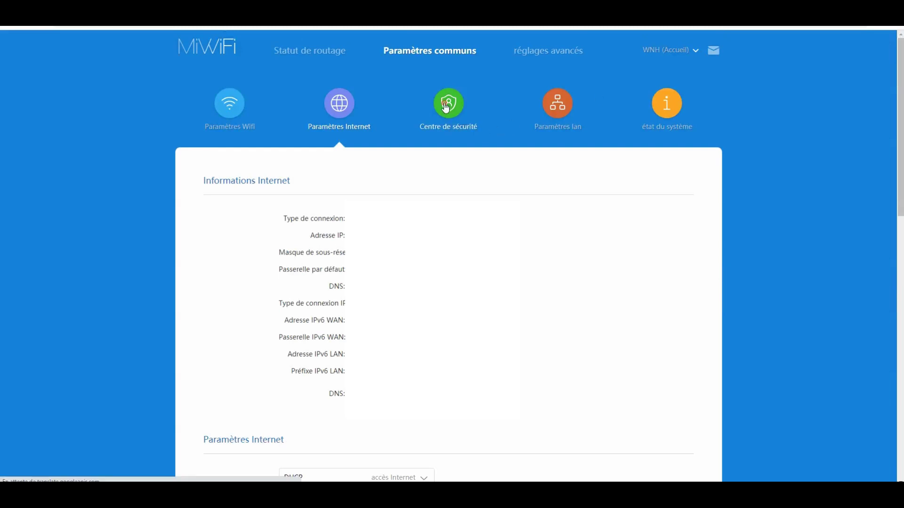
pyautogui.rightClick(786, 198)
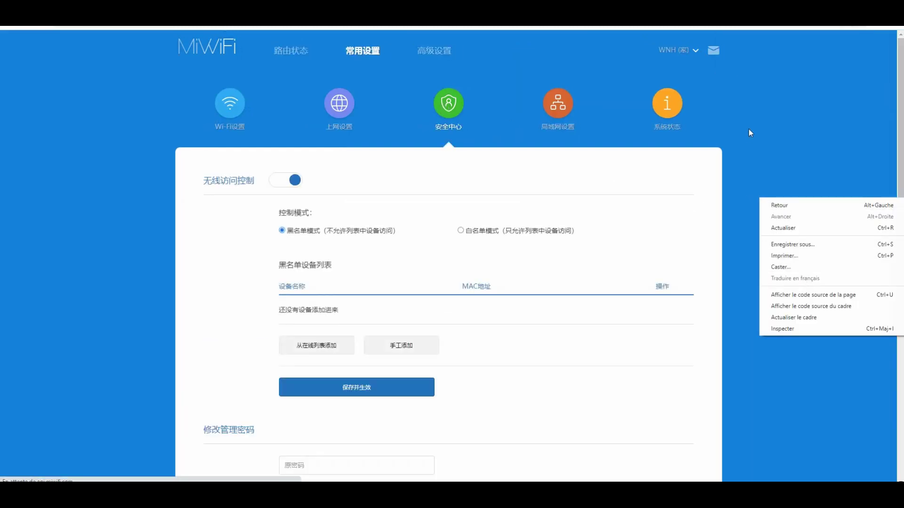
pyautogui.click(748, 129)
pyautogui.rightClick(783, 202)
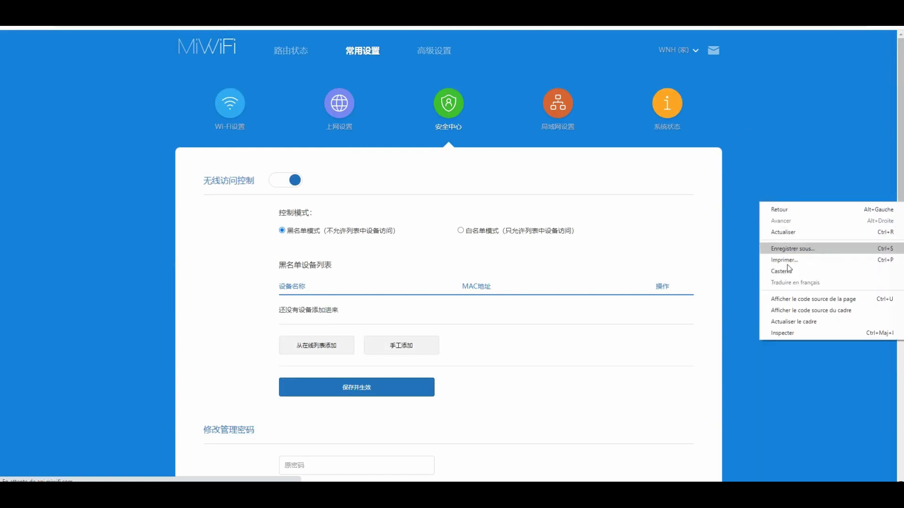
pyautogui.click(764, 103)
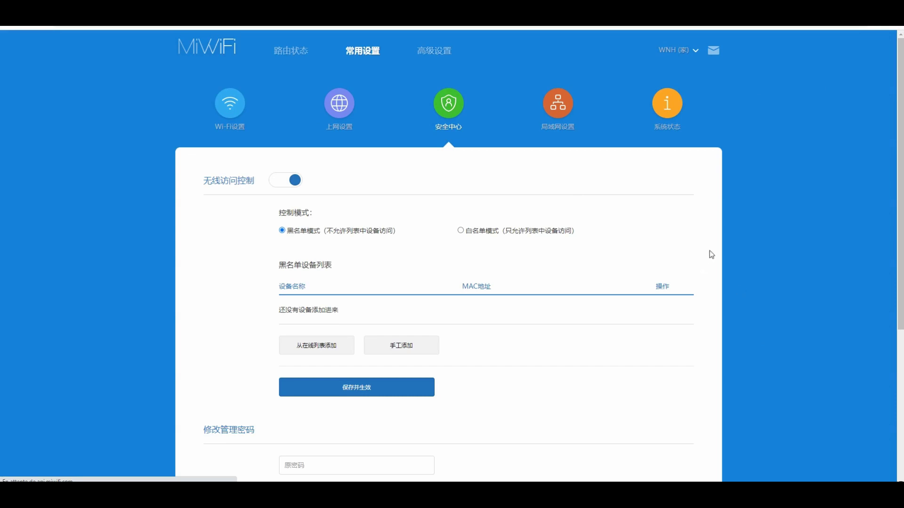
pyautogui.rightClick(772, 238)
pyautogui.click(745, 177)
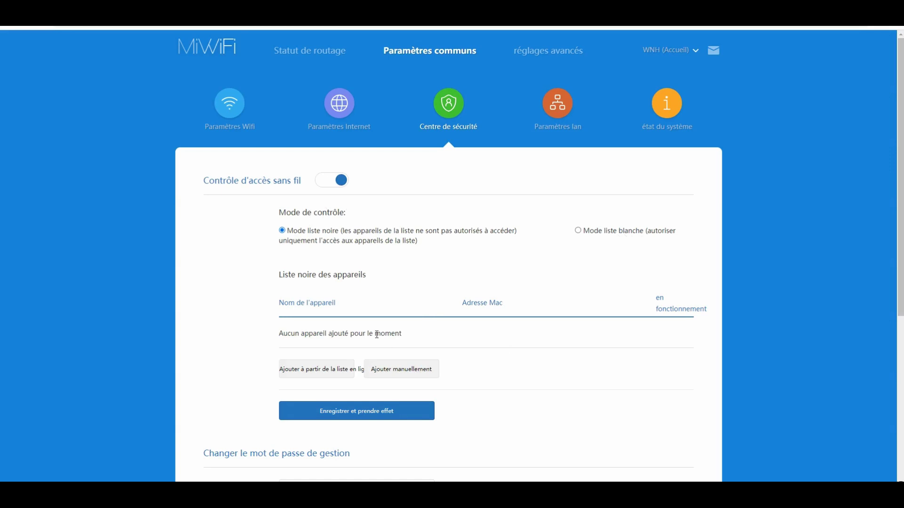
# - Open the list of online devices for the wireless access blacklist and review it down to its end
pyautogui.click(315, 373)
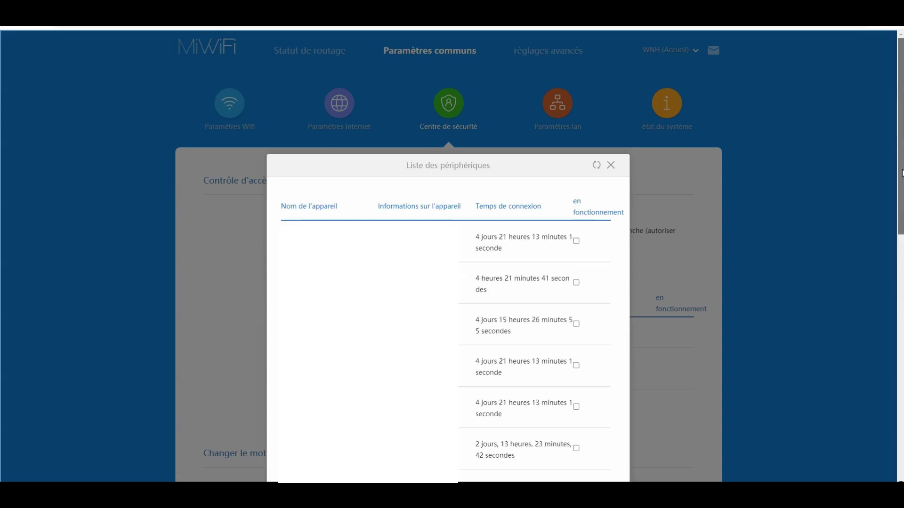
pyautogui.moveTo(901, 183); pyautogui.dragTo(891, 466)
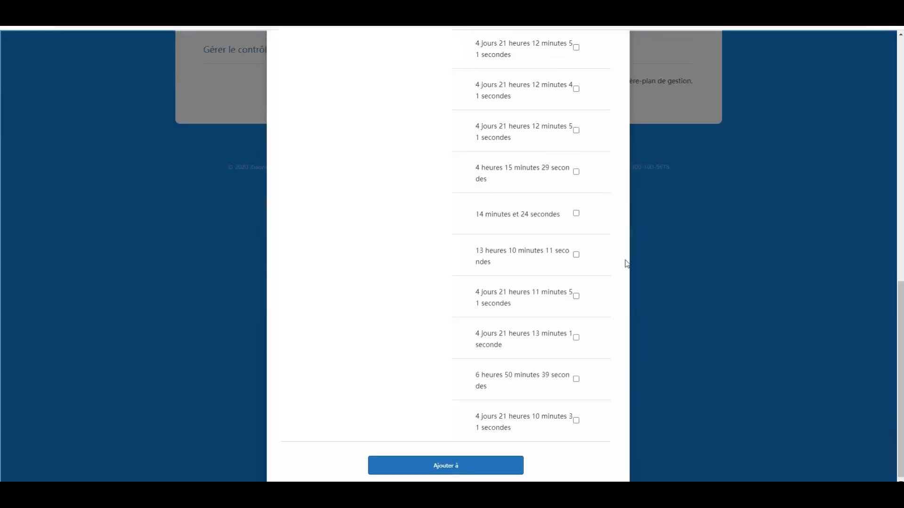
# - Close the online device list without adding any device and review the management password and background access control sections of the security centre
pyautogui.moveTo(895, 323); pyautogui.dragTo(877, 83)
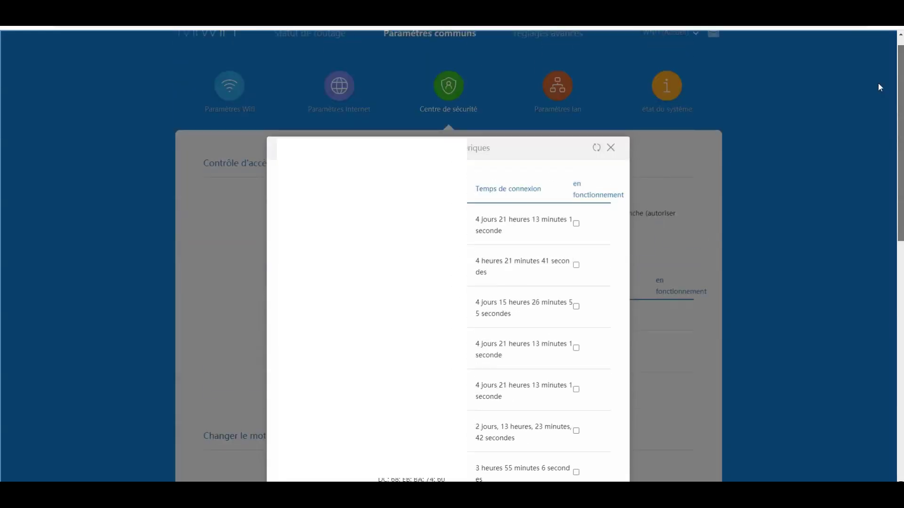
pyautogui.click(610, 148)
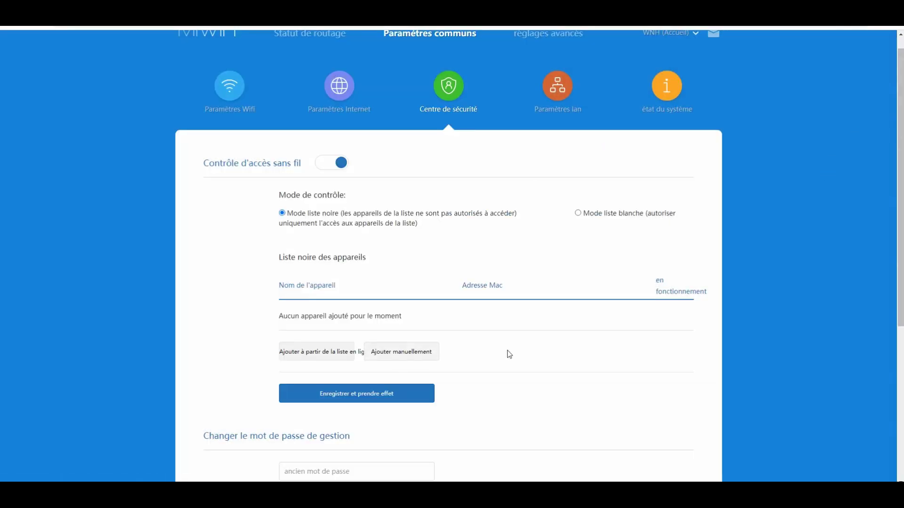
pyautogui.scroll(-5, 897, 118)
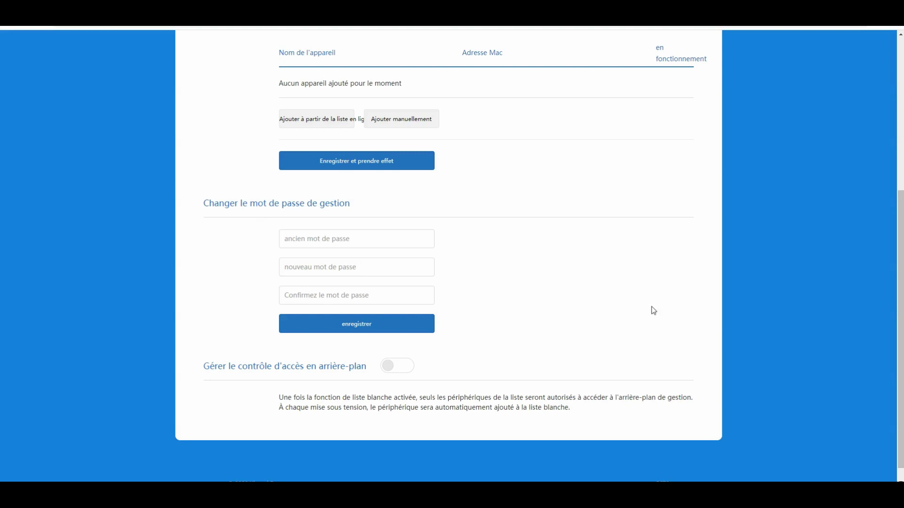
pyautogui.moveTo(900, 286); pyautogui.dragTo(886, 95)
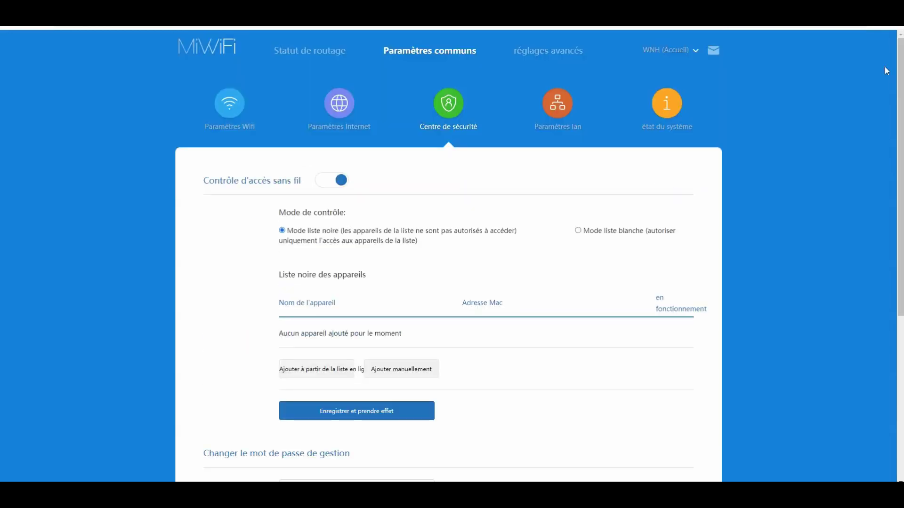
# - Open the router's LAN settings and translate the page into French
pyautogui.click(550, 100)
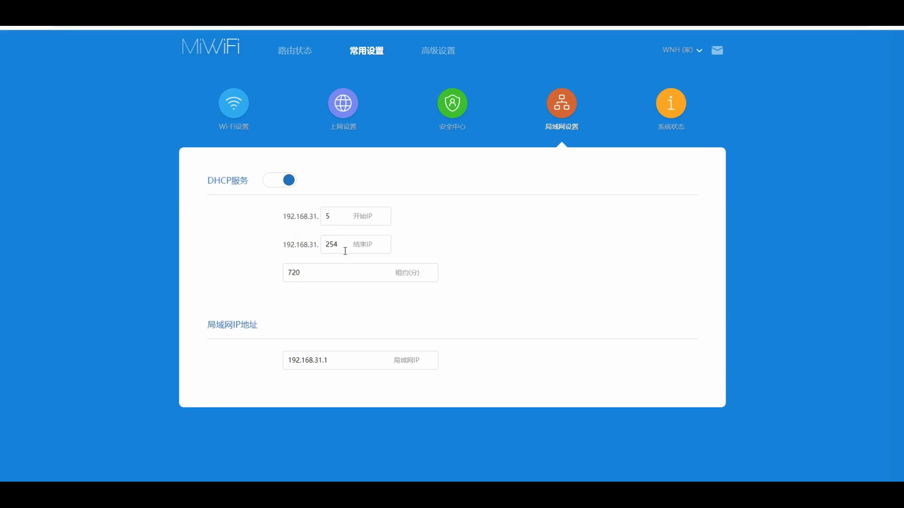
pyautogui.rightClick(802, 224)
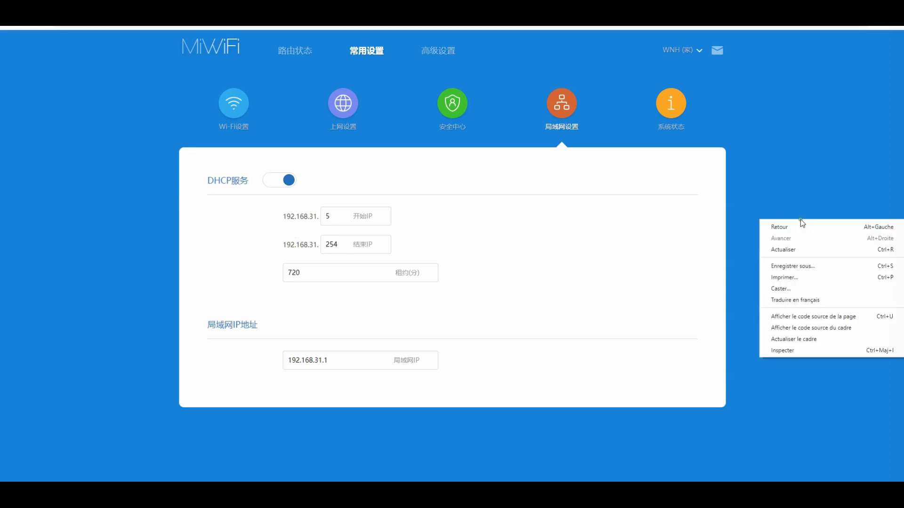
pyautogui.click(806, 303)
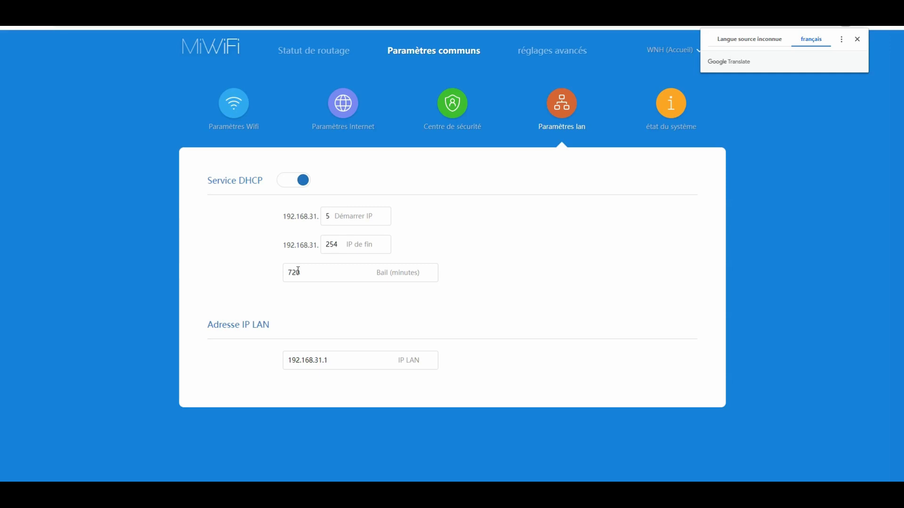
# - Examine the DHCP lease time and LAN IP address fields in the LAN settings
pyautogui.click(341, 279)
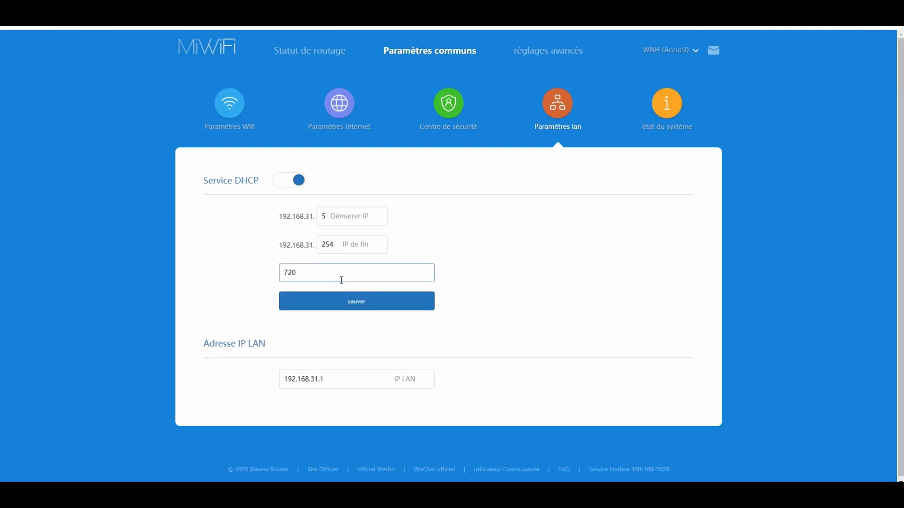
pyautogui.click(248, 272)
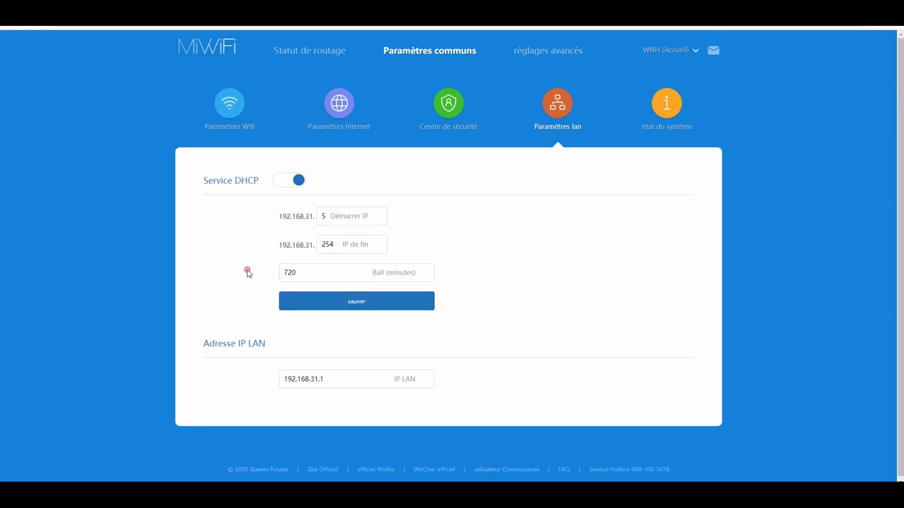
pyautogui.click(348, 383)
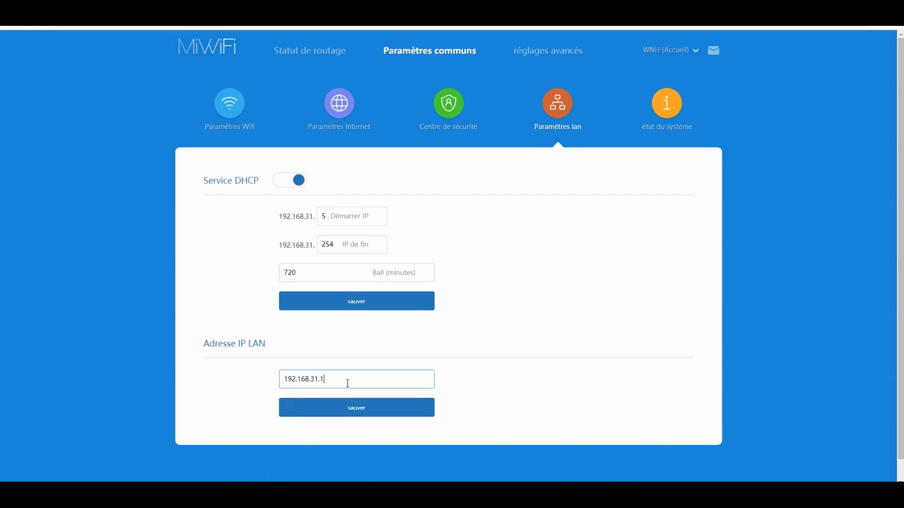
# - Open the system status page and review its upgrade, log download, reset, backup and time zone sections
pyautogui.click(667, 103)
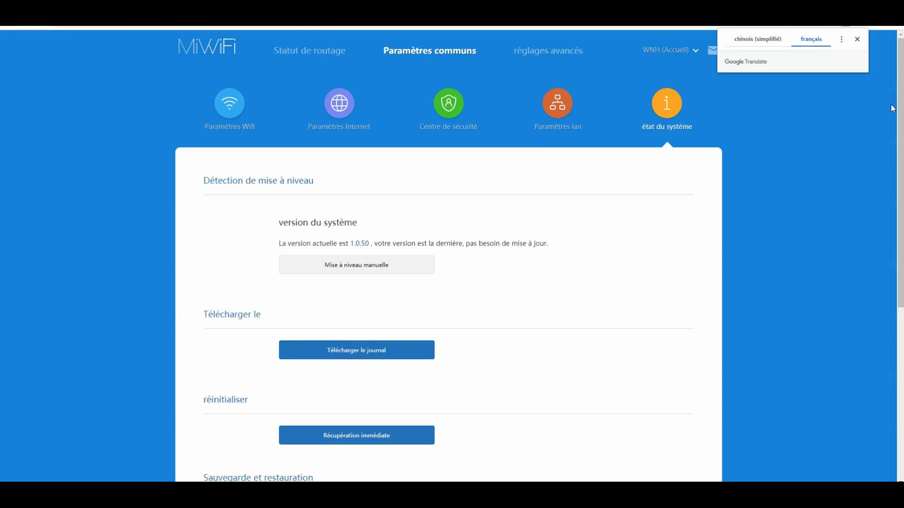
pyautogui.moveTo(899, 105); pyautogui.dragTo(899, 149)
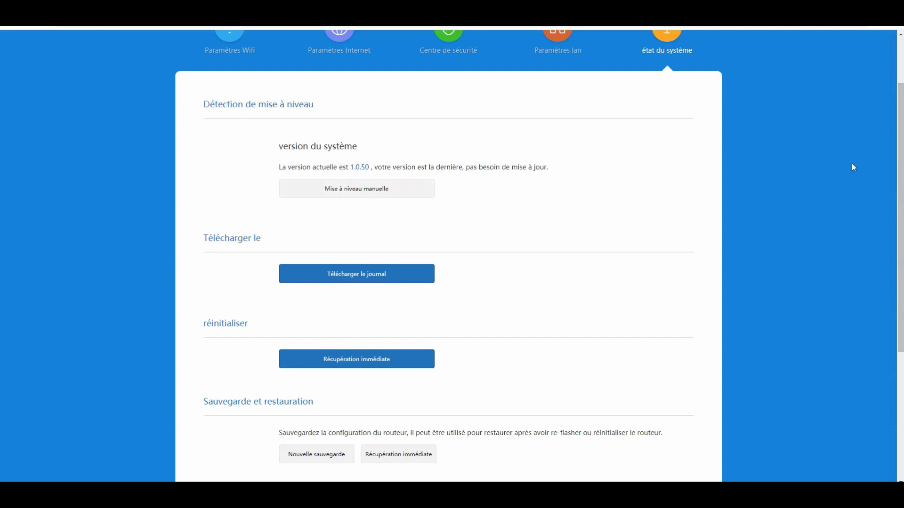
pyautogui.moveTo(898, 154); pyautogui.dragTo(898, 272)
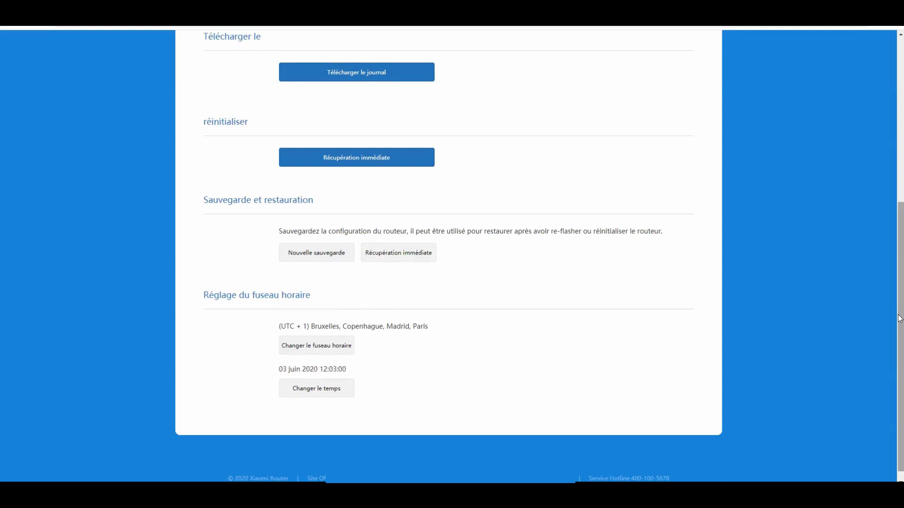
pyautogui.scroll(5, 877, 173)
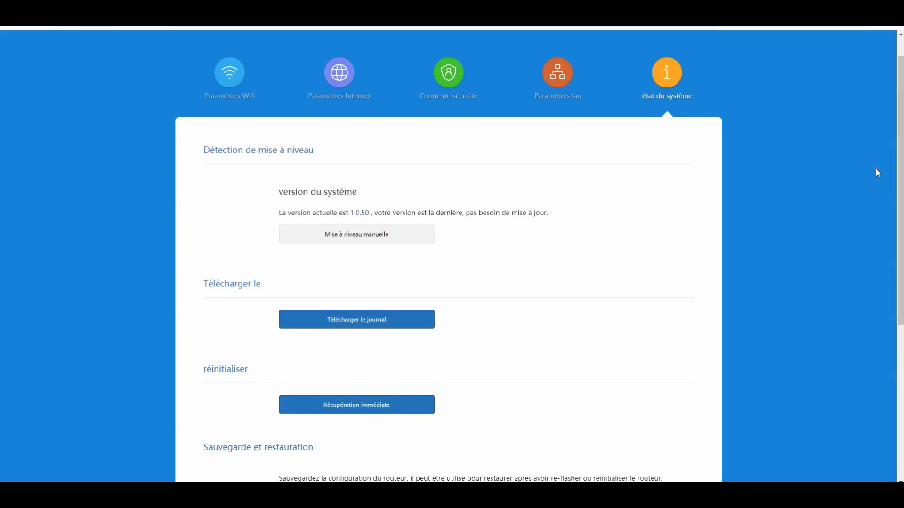
pyautogui.scroll(1, 899, 155)
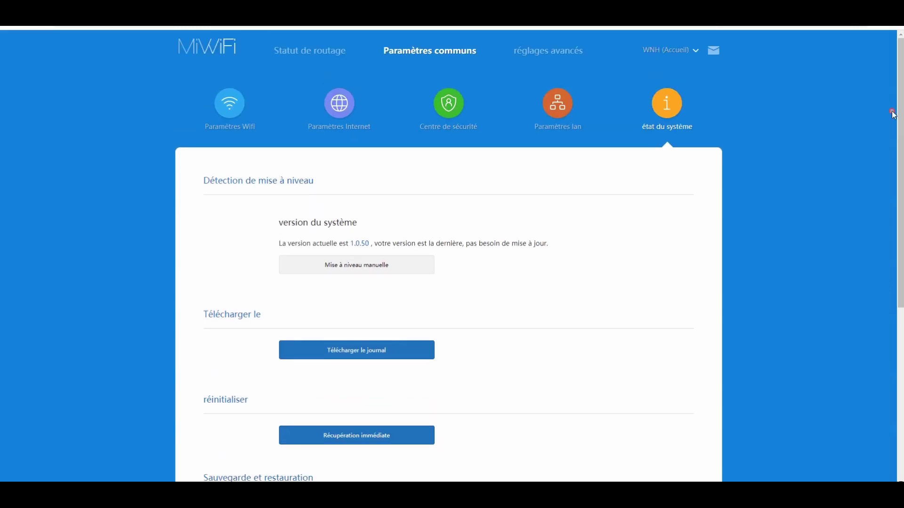
# - Open the QoS page of the advanced settings and view the manual bandwidth limit dialog, closing it without changes
pyautogui.click(534, 52)
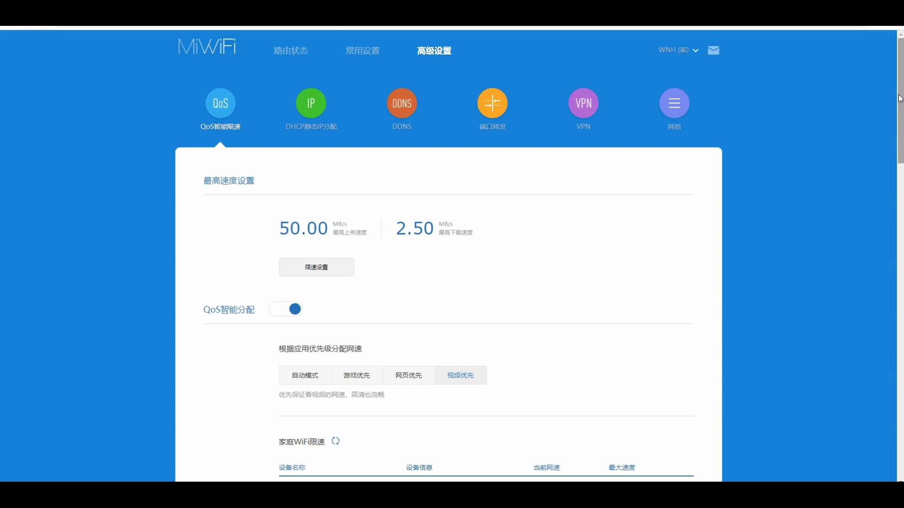
pyautogui.moveTo(899, 98); pyautogui.dragTo(899, 130)
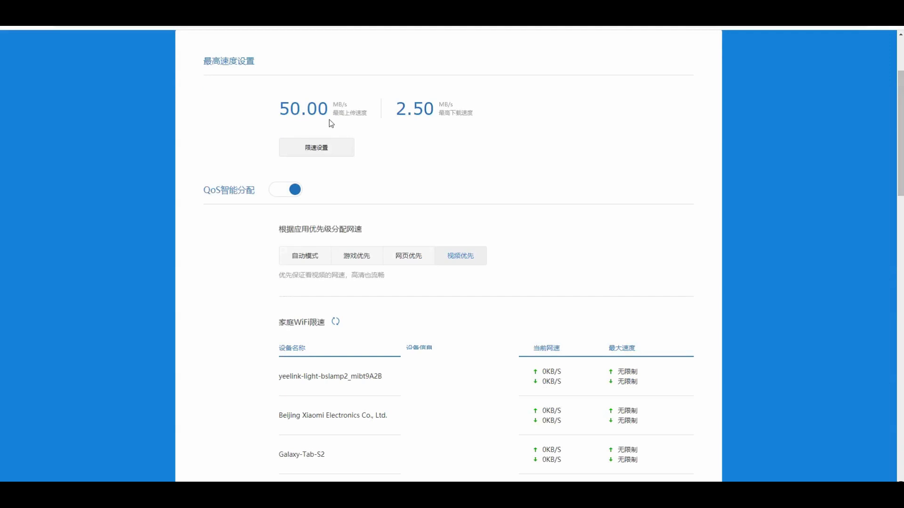
pyautogui.click(324, 143)
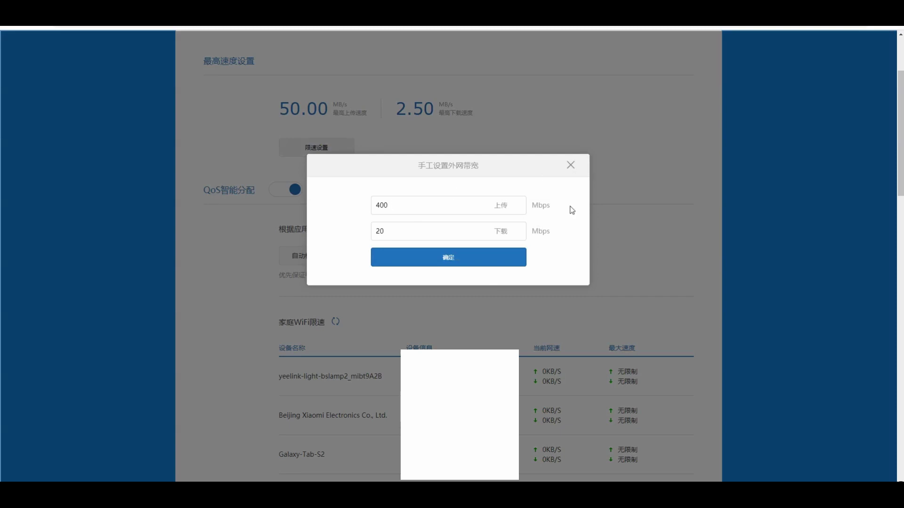
pyautogui.click(570, 167)
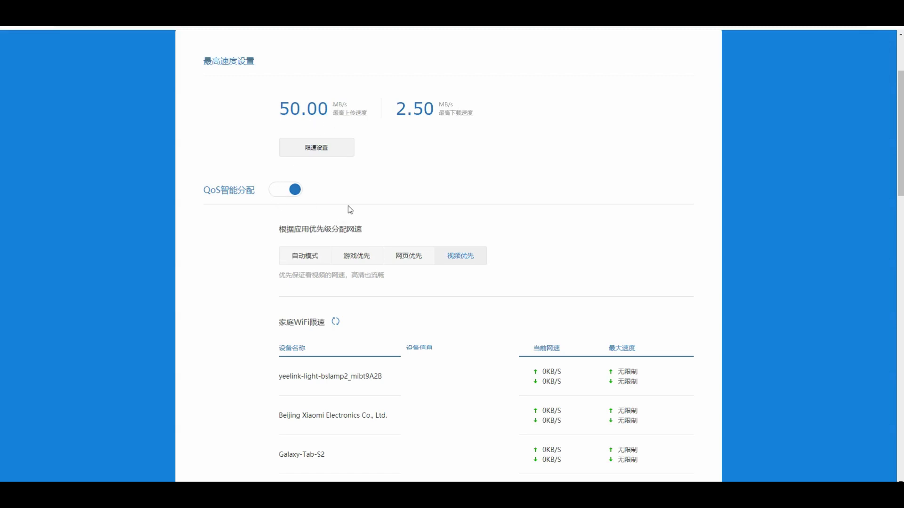
# - Set the QoS smart allocation to automatic mode and translate the page into French
pyautogui.click(311, 258)
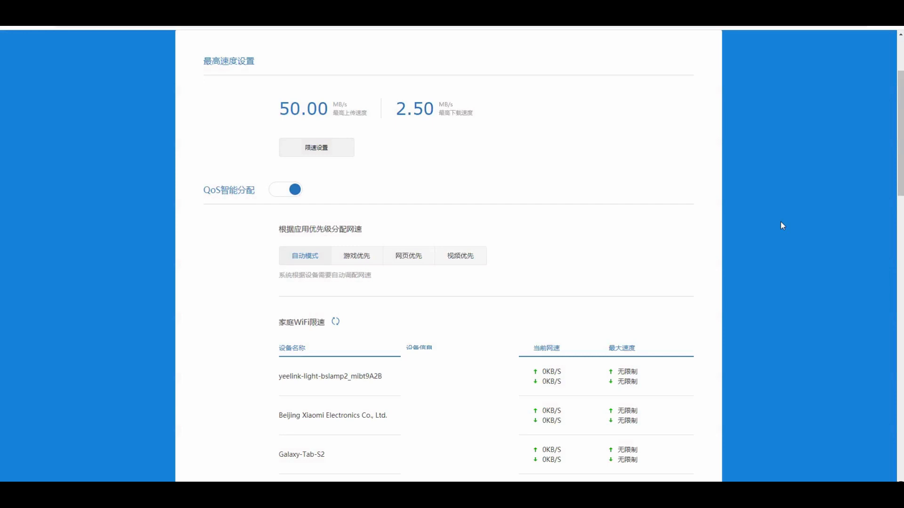
pyautogui.rightClick(780, 222)
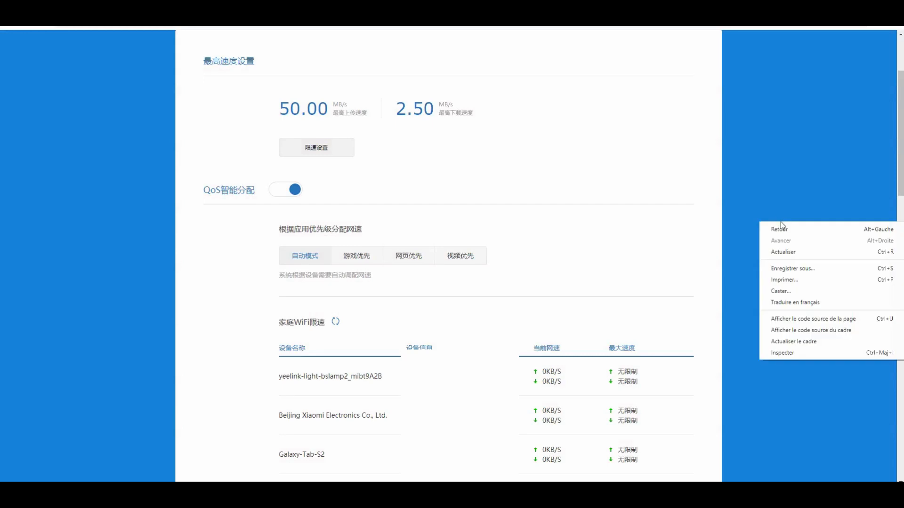
pyautogui.click(798, 298)
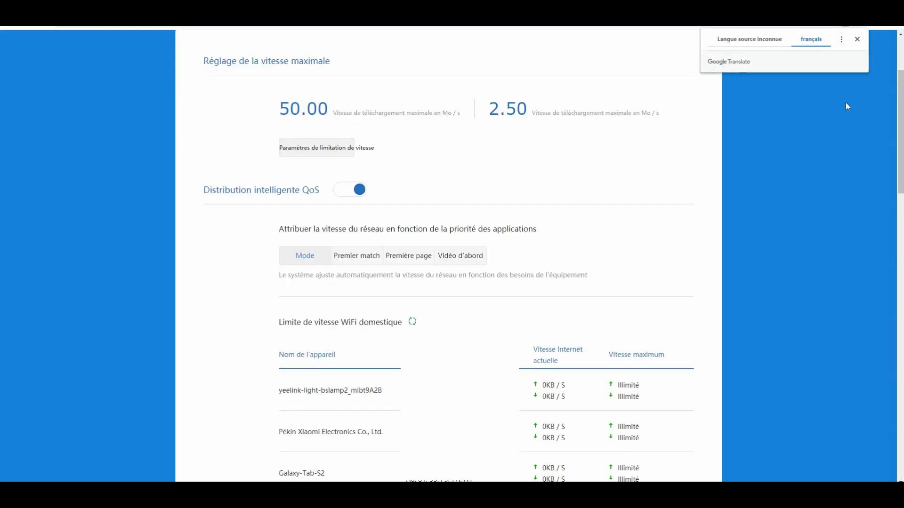
# - Review the home Wi-Fi speed limits, including the per-device QoS editor, and the guest Wi-Fi speed limit without changing anything
pyautogui.moveTo(900, 116); pyautogui.dragTo(903, 176)
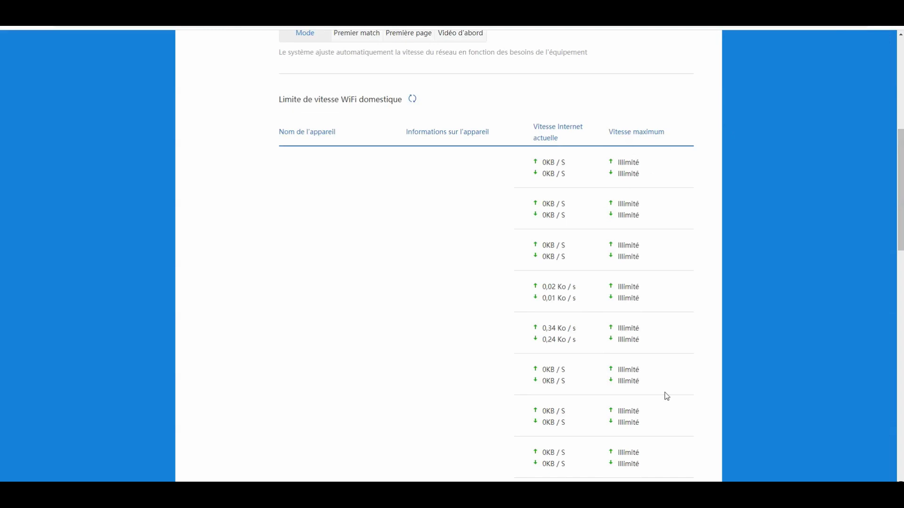
pyautogui.moveTo(900, 158); pyautogui.dragTo(896, 390)
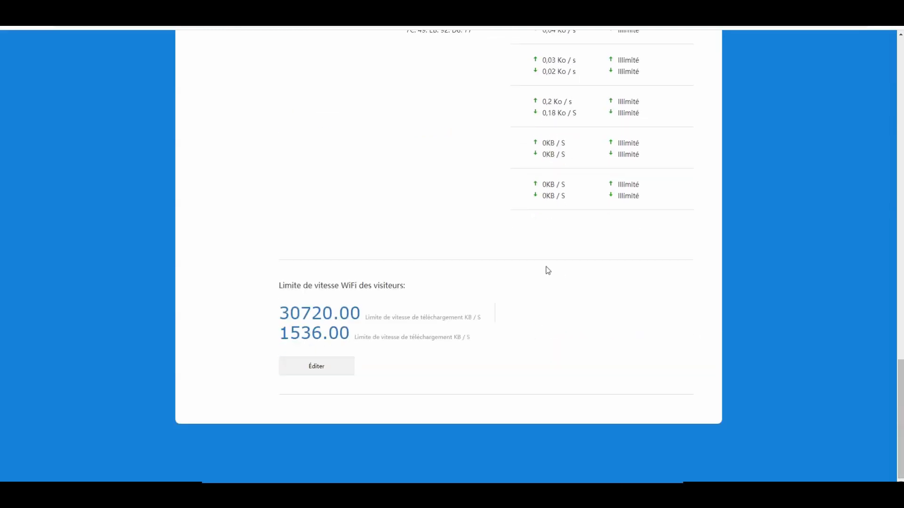
pyautogui.click(316, 366)
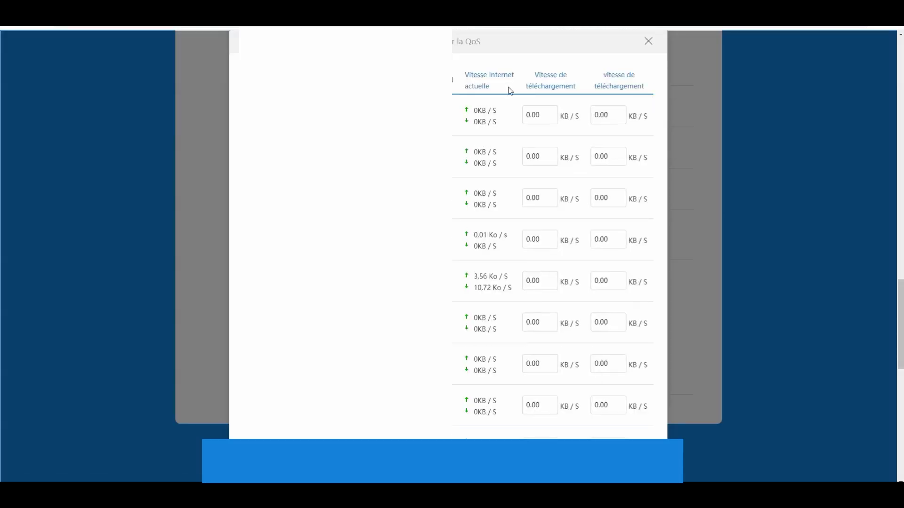
pyautogui.click(541, 117)
pyautogui.moveTo(899, 290); pyautogui.dragTo(899, 401)
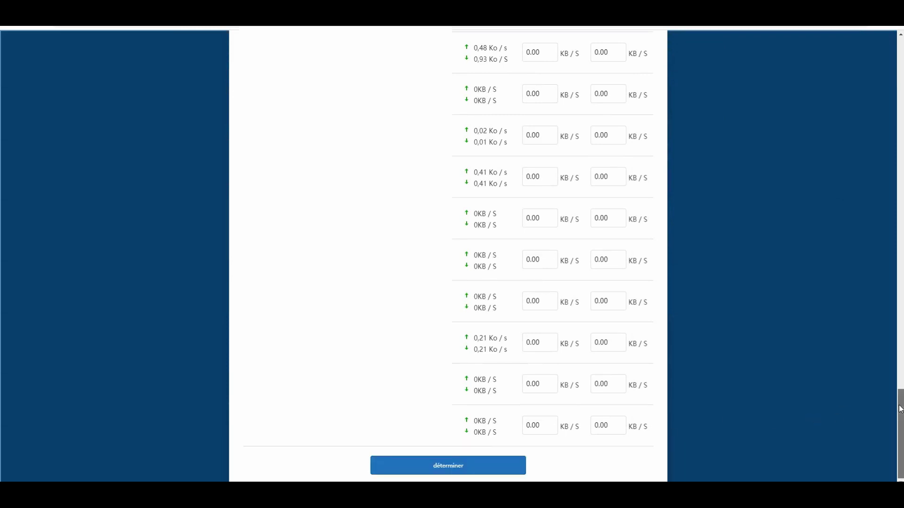
pyautogui.moveTo(900, 393); pyautogui.dragTo(860, 245)
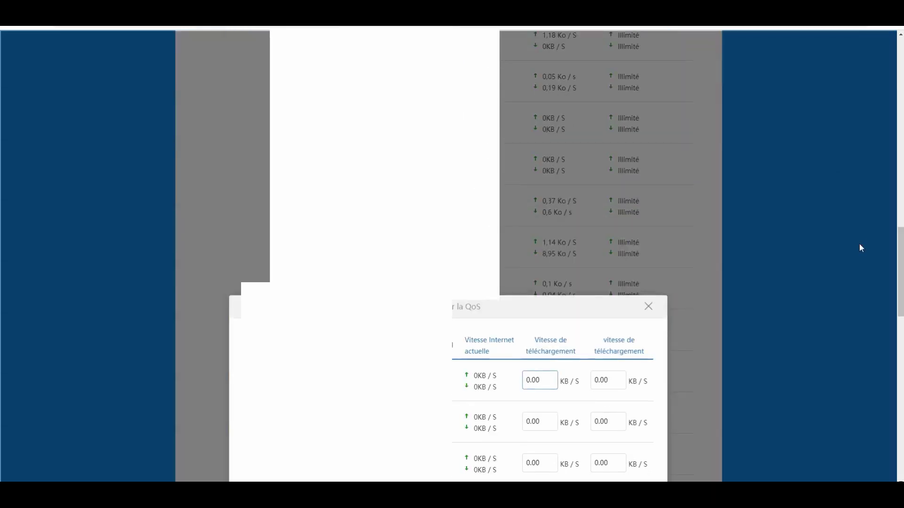
pyautogui.click(649, 307)
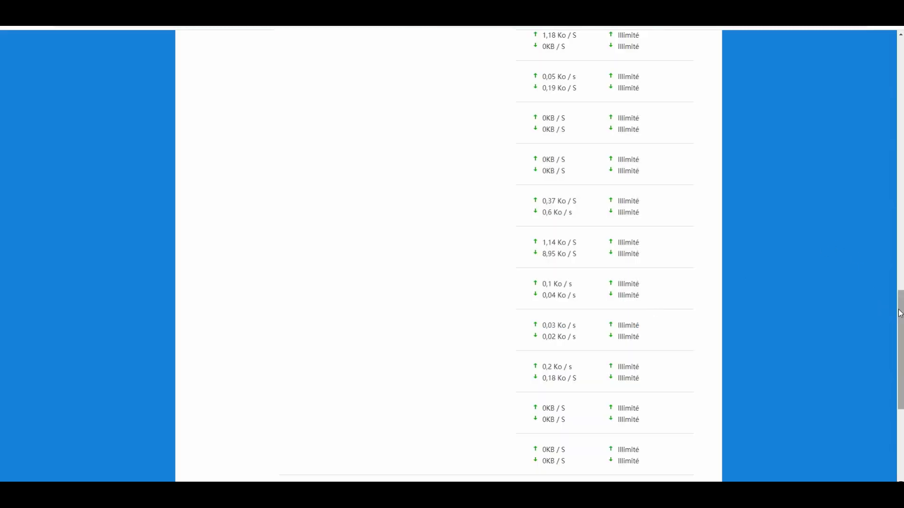
pyautogui.moveTo(900, 307); pyautogui.dragTo(900, 397)
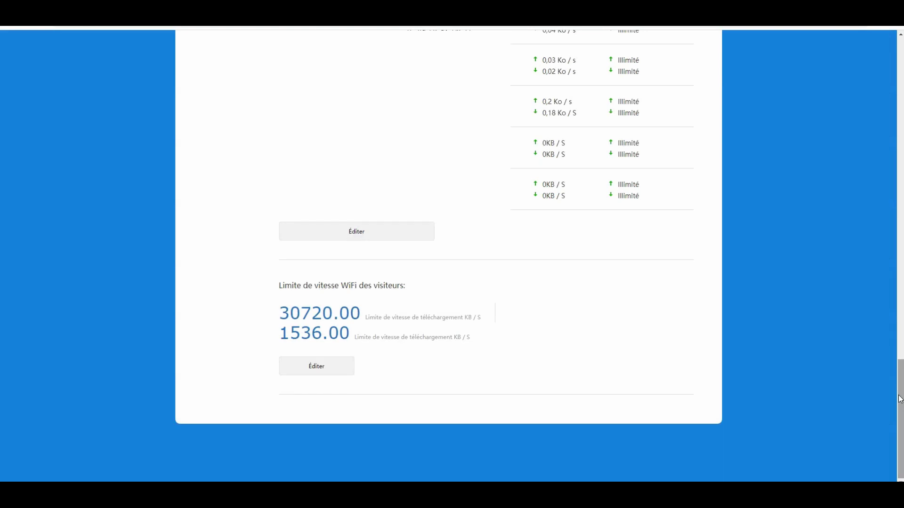
pyautogui.moveTo(899, 399); pyautogui.dragTo(880, 71)
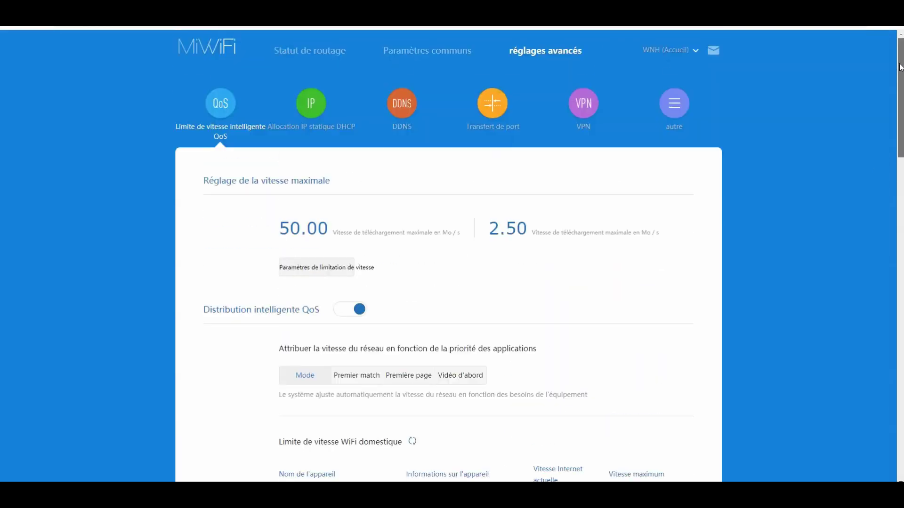
# - Open the DHCP static IP allocation page and translate it into French
pyautogui.click(316, 113)
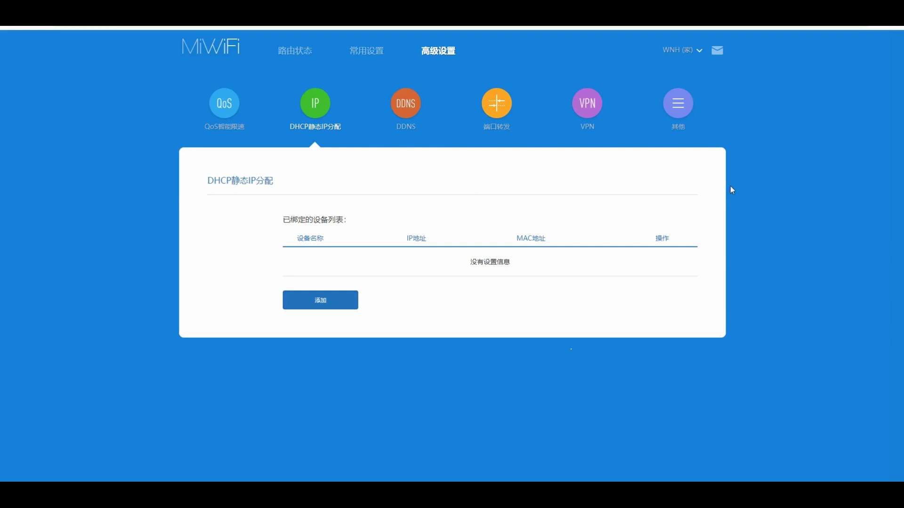
pyautogui.rightClick(779, 197)
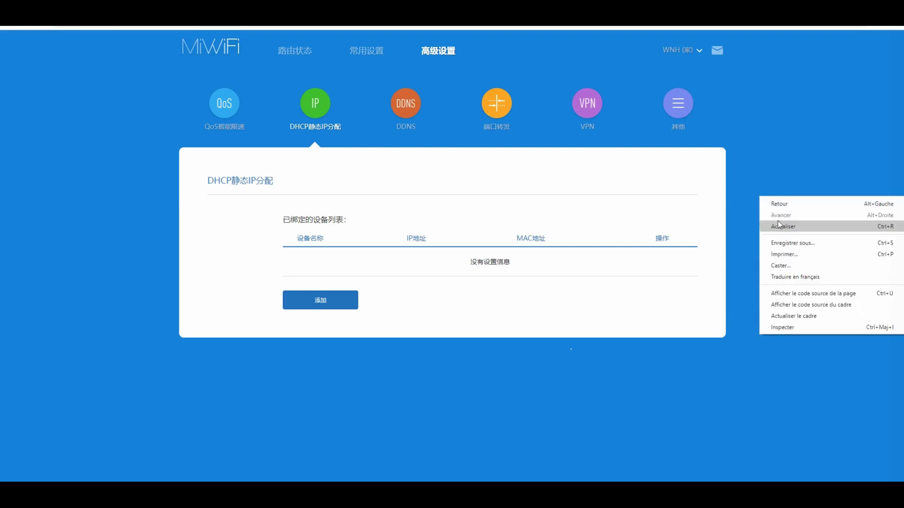
pyautogui.click(783, 278)
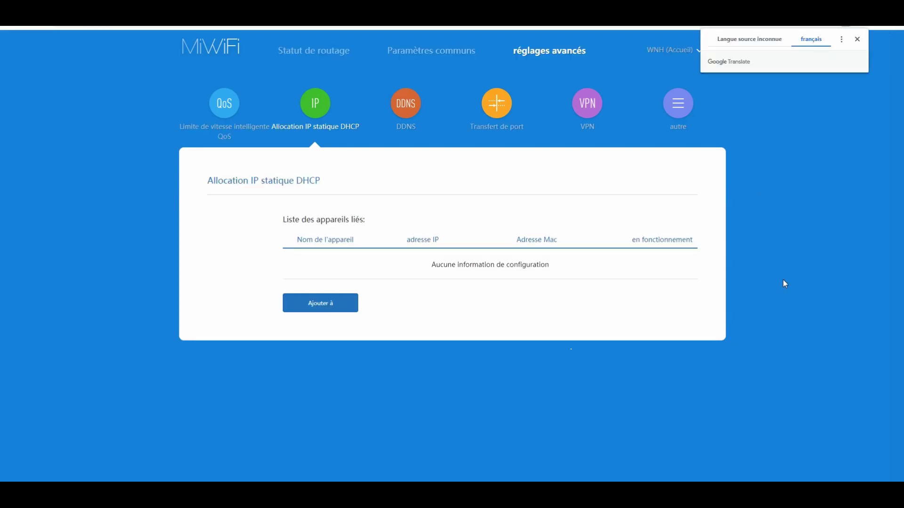
# - Open the device binding list for static IP allocation and review its IP address fields down to the list's end
pyautogui.click(333, 308)
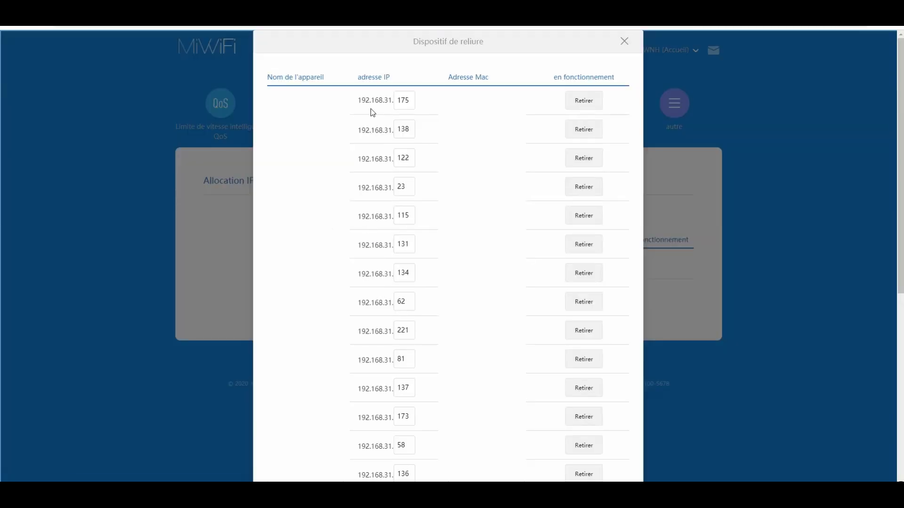
pyautogui.click(411, 98)
pyautogui.moveTo(898, 76); pyautogui.dragTo(898, 260)
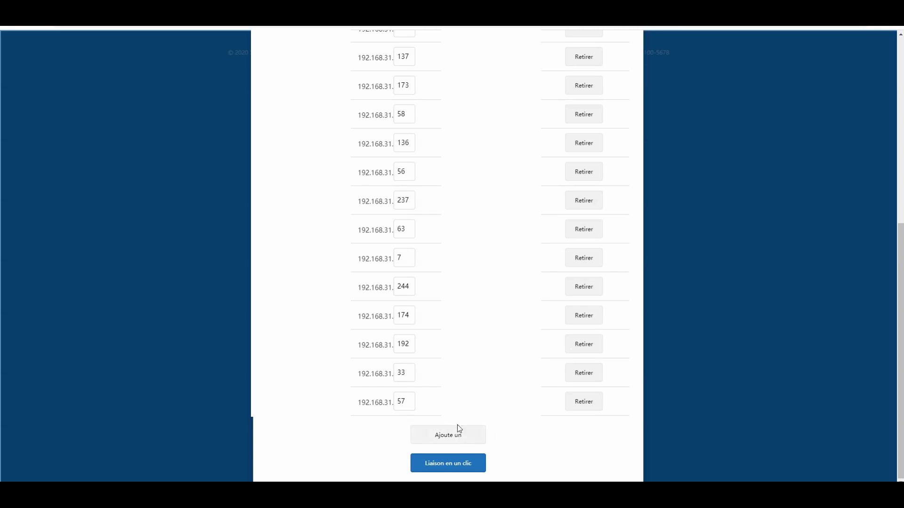
# - Add an empty entry to the static IP binding list, remove it again, and close the list without binding any device
pyautogui.click(442, 433)
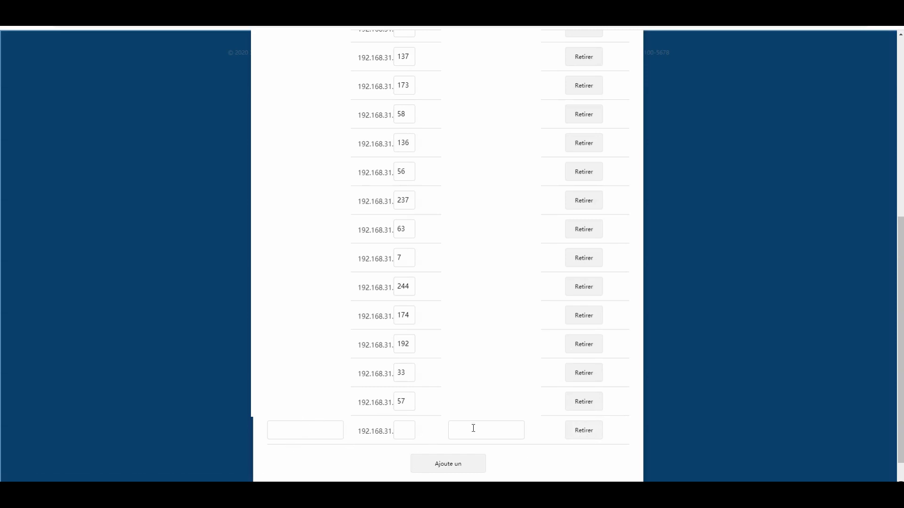
pyautogui.click(581, 432)
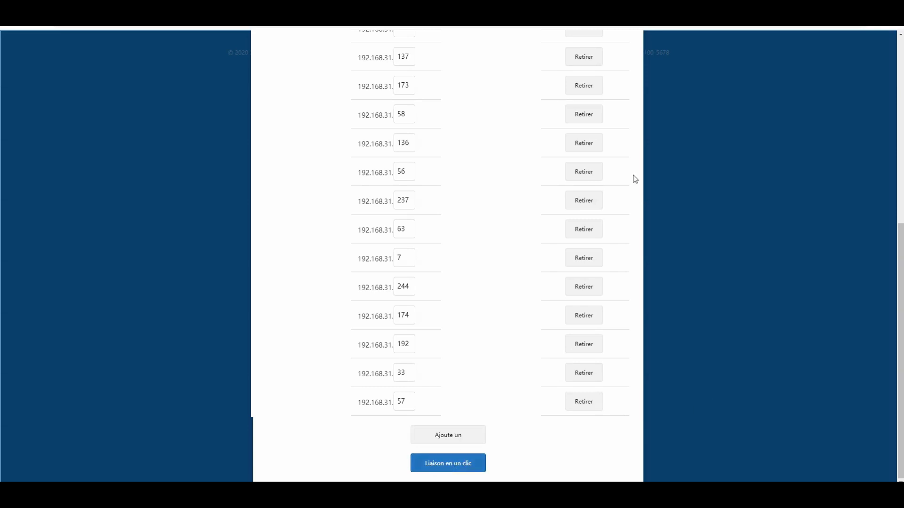
pyautogui.moveTo(900, 283); pyautogui.dragTo(893, 86)
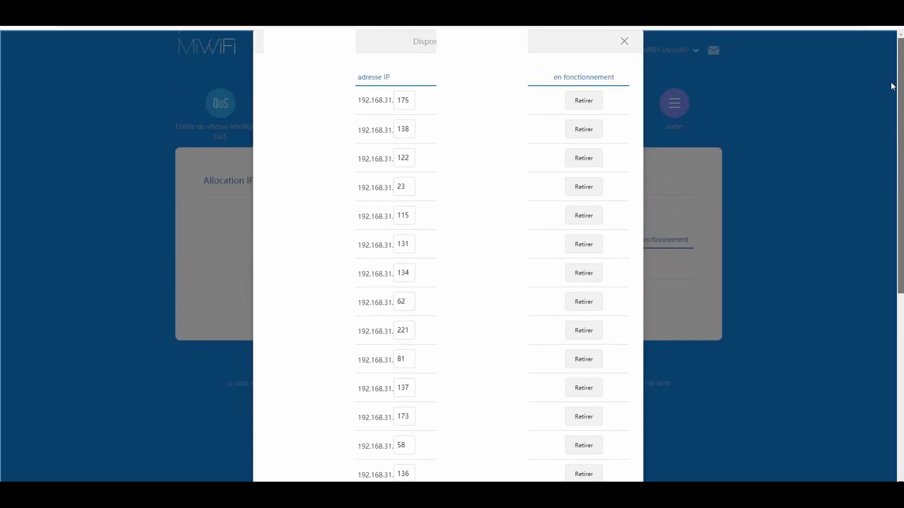
pyautogui.click(624, 42)
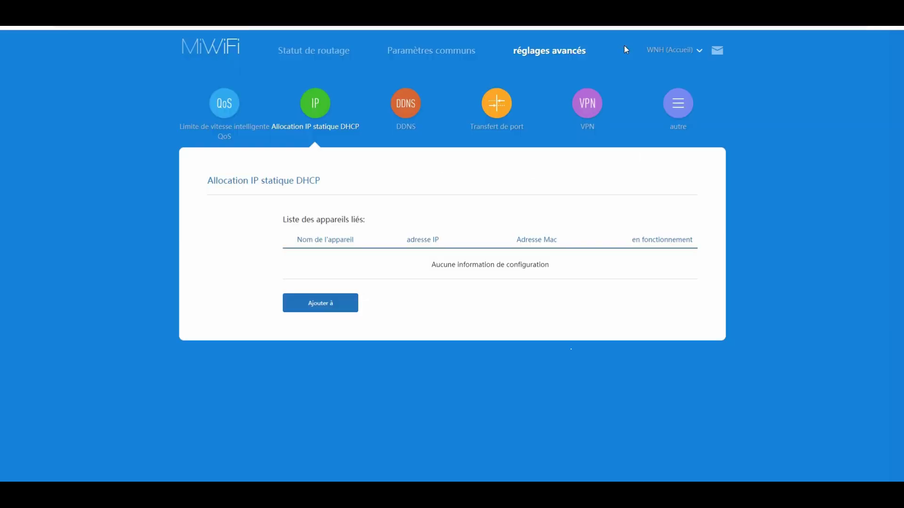
# - Open the DDNS page of the advanced settings and translate it into French
pyautogui.click(401, 112)
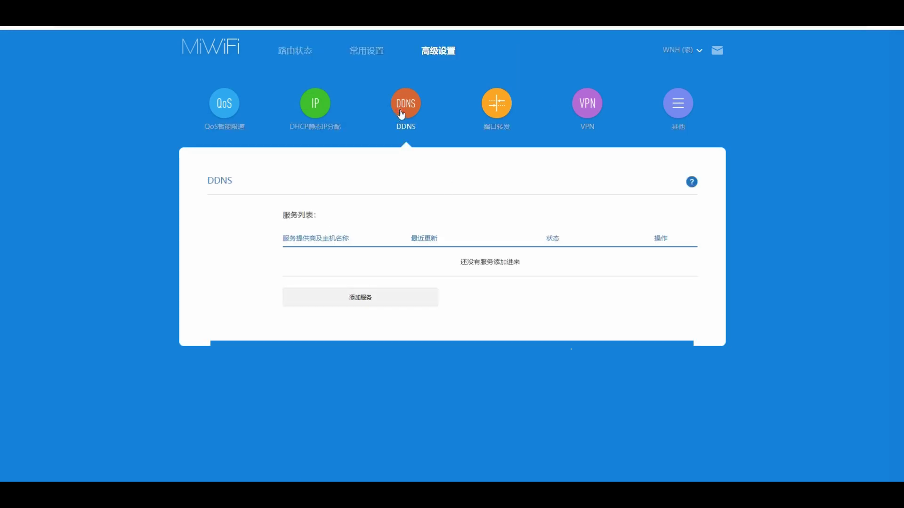
pyautogui.rightClick(822, 214)
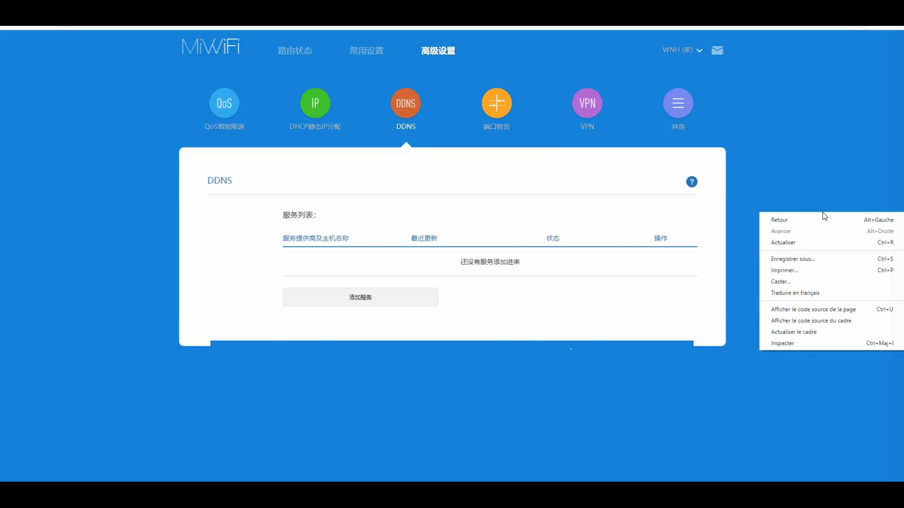
pyautogui.click(788, 291)
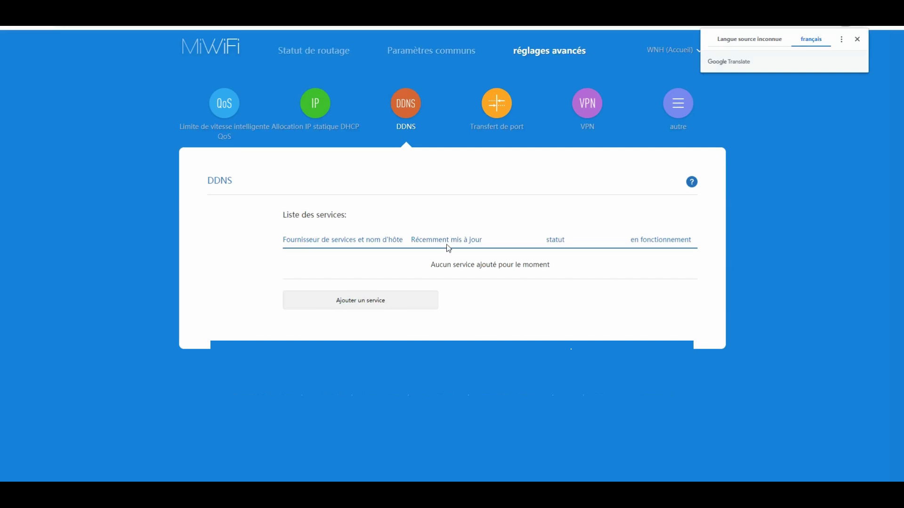
# - Review the fields and provider choices of the form for adding a DDNS service, and close it without saving
pyautogui.click(357, 298)
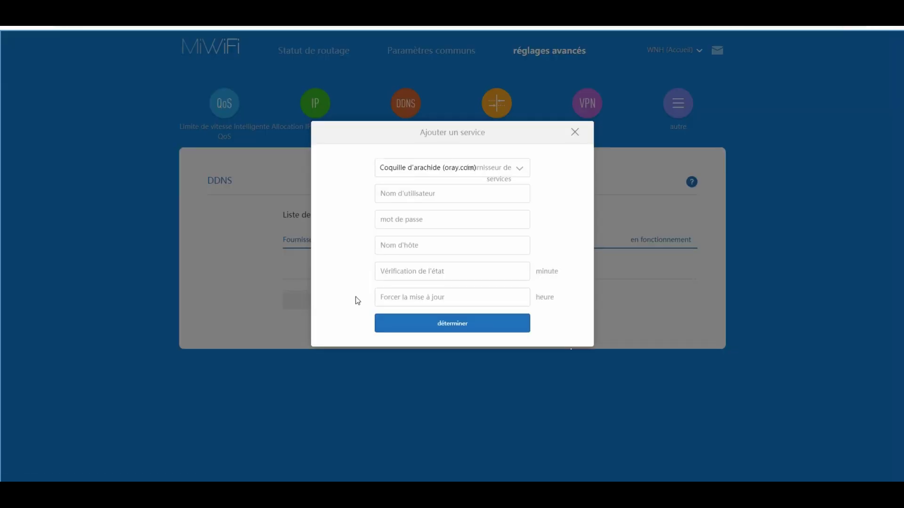
pyautogui.click(521, 168)
pyautogui.click(576, 134)
# - Open the port forwarding page and translate it into French
pyautogui.click(502, 117)
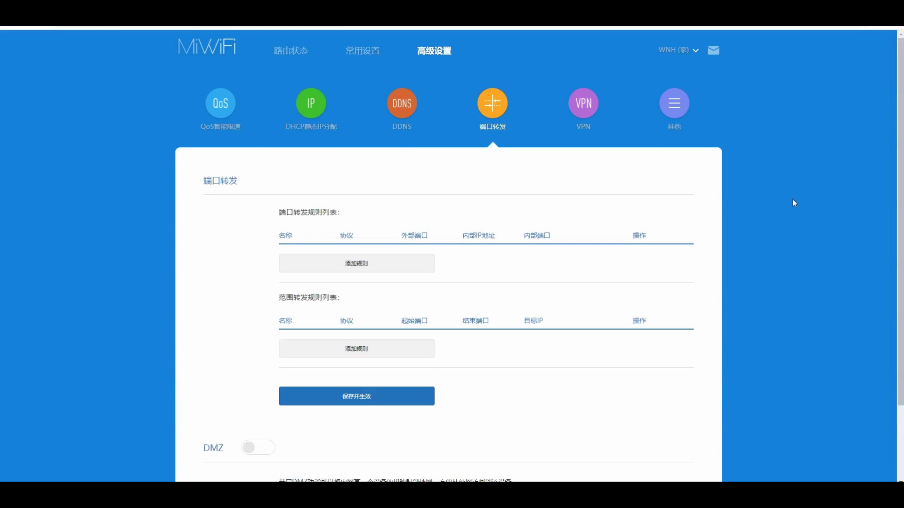
pyautogui.rightClick(763, 208)
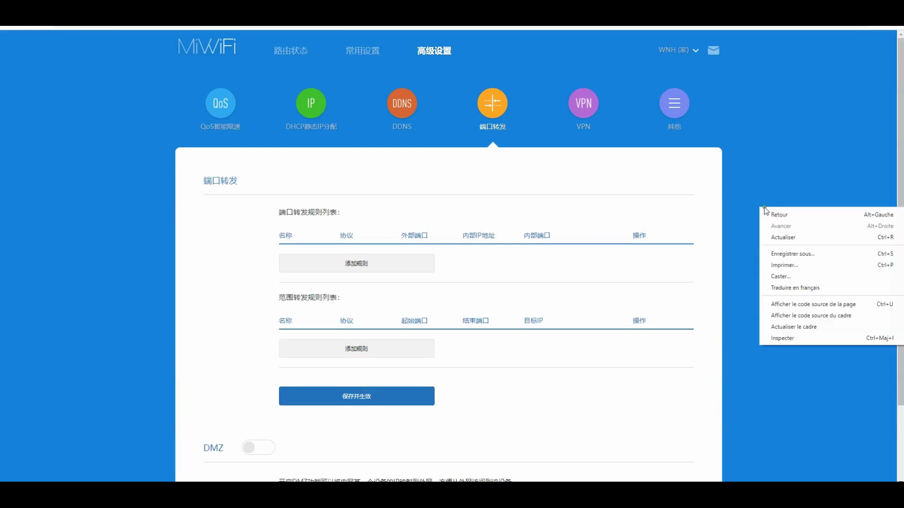
pyautogui.click(785, 286)
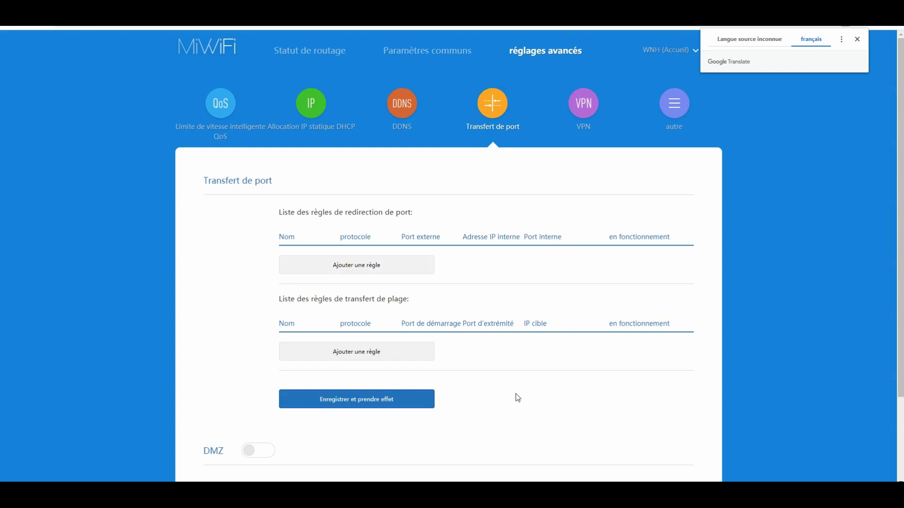
# - Review the port forwarding rules, the range forwarding rules and the DMZ option
pyautogui.click(898, 149)
pyautogui.moveTo(898, 148); pyautogui.dragTo(900, 173)
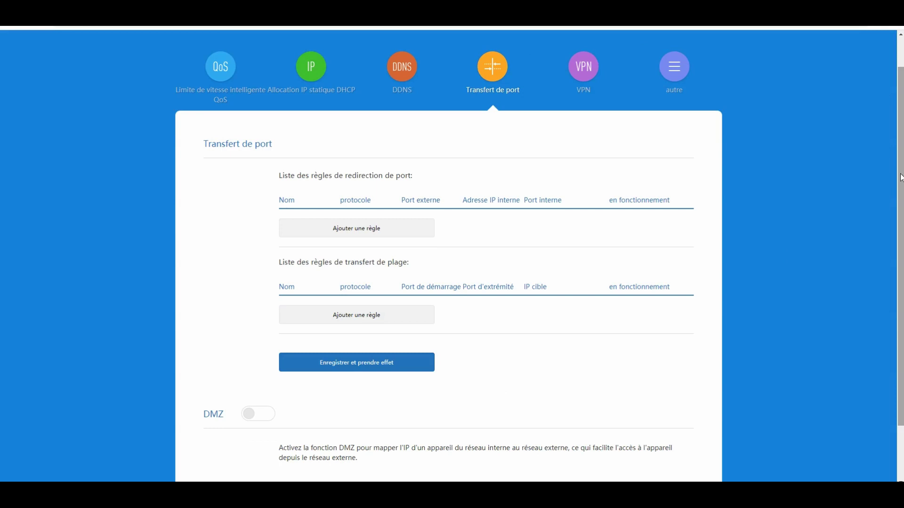
pyautogui.moveTo(900, 173); pyautogui.dragTo(902, 218)
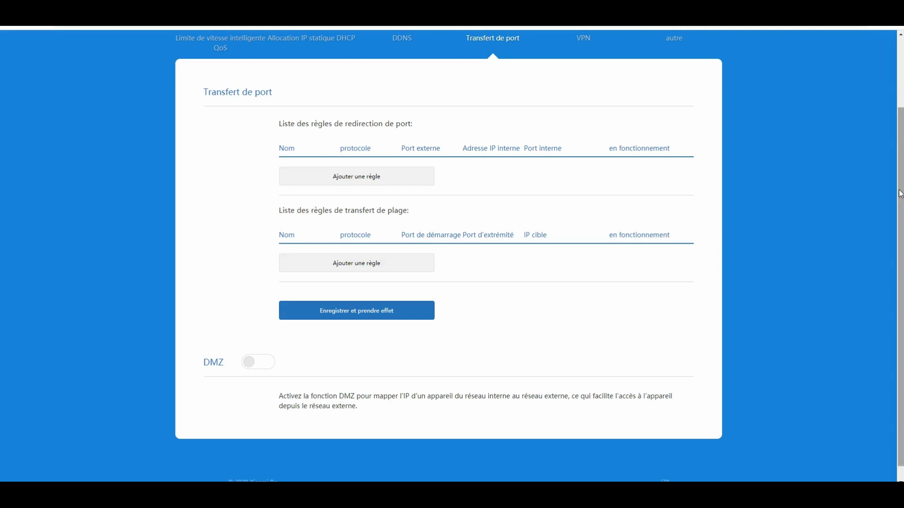
pyautogui.moveTo(899, 194); pyautogui.dragTo(901, 108)
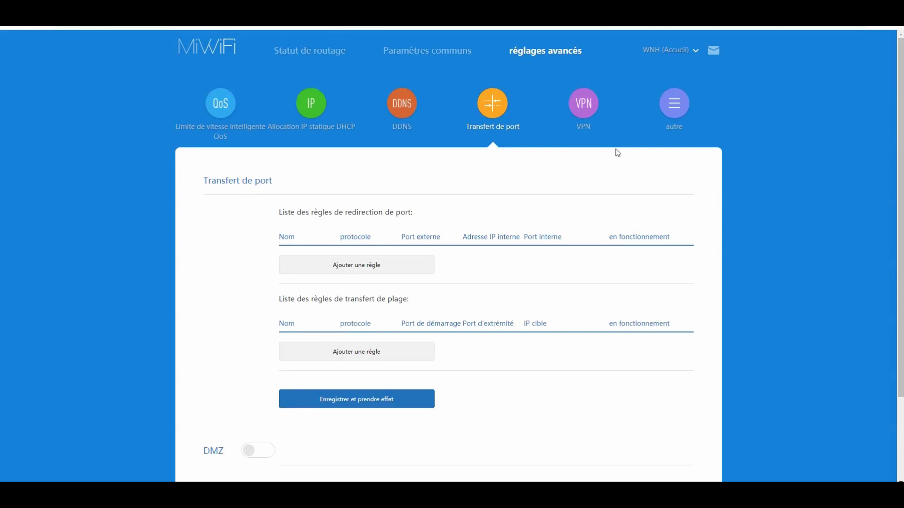
# - Open the VPN page and translate it into French
pyautogui.click(581, 109)
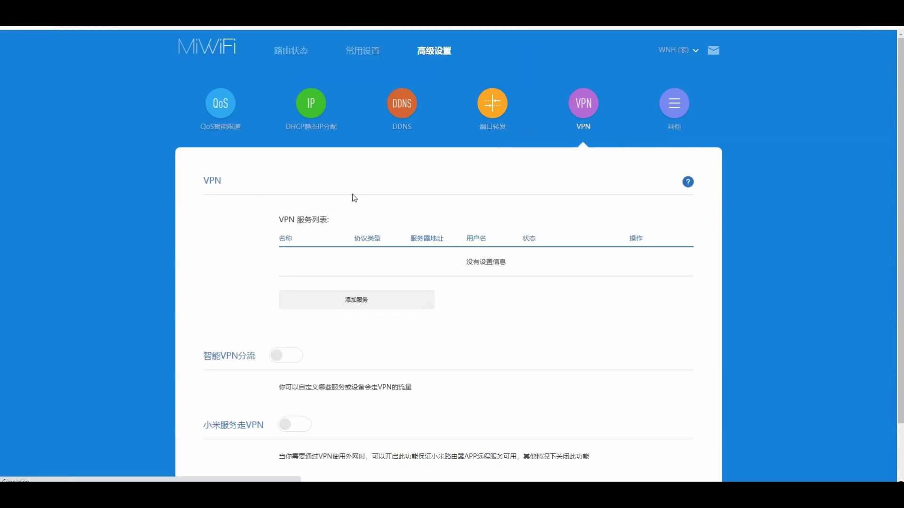
pyautogui.rightClick(731, 210)
pyautogui.click(772, 290)
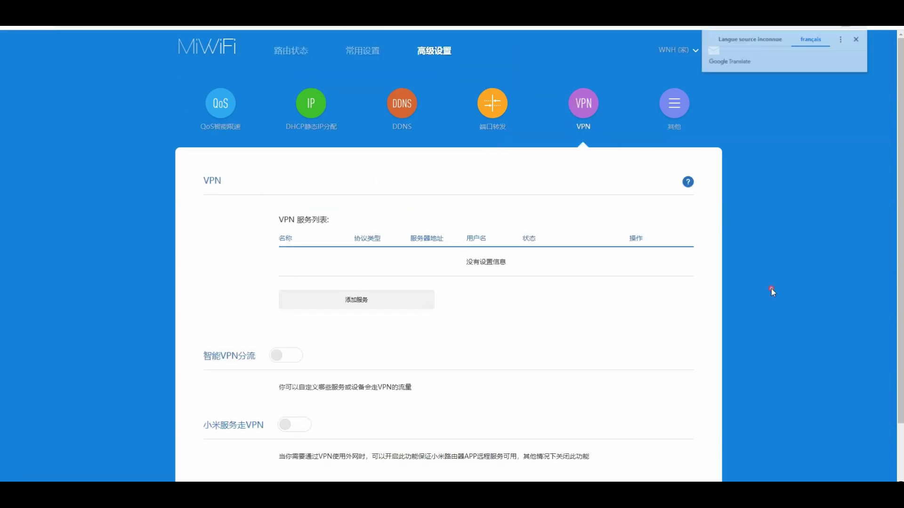
# - Review the protocol types for a new VPN service without adding one, and examine the Smart VPN and Xiaomi service VPN options
pyautogui.click(354, 314)
pyautogui.click(417, 205)
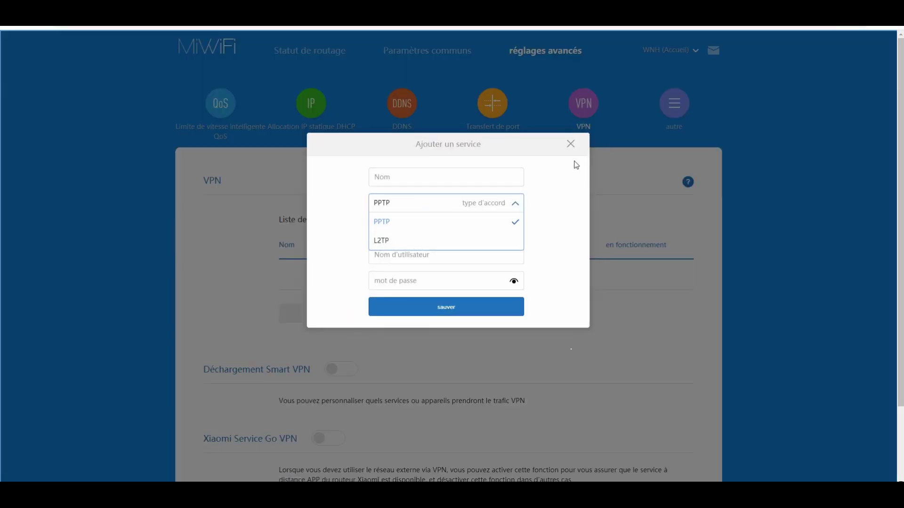
pyautogui.click(570, 144)
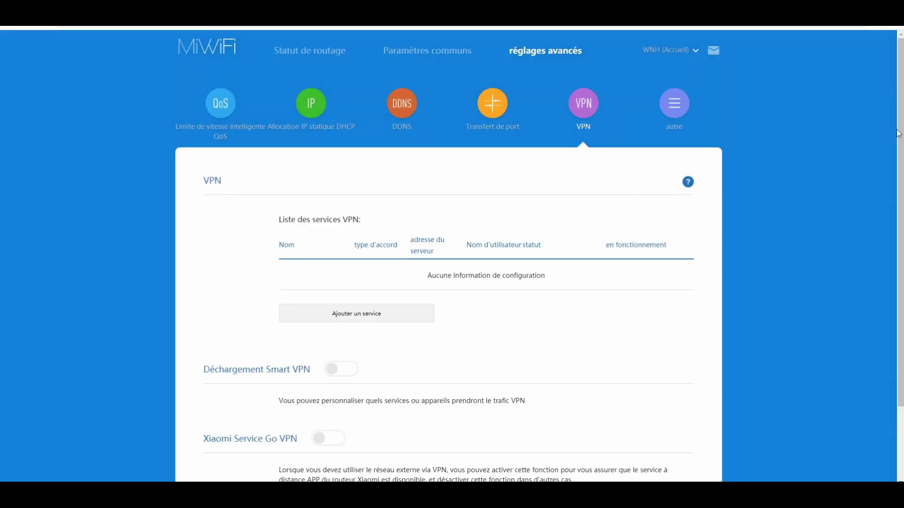
pyautogui.moveTo(900, 133); pyautogui.dragTo(902, 210)
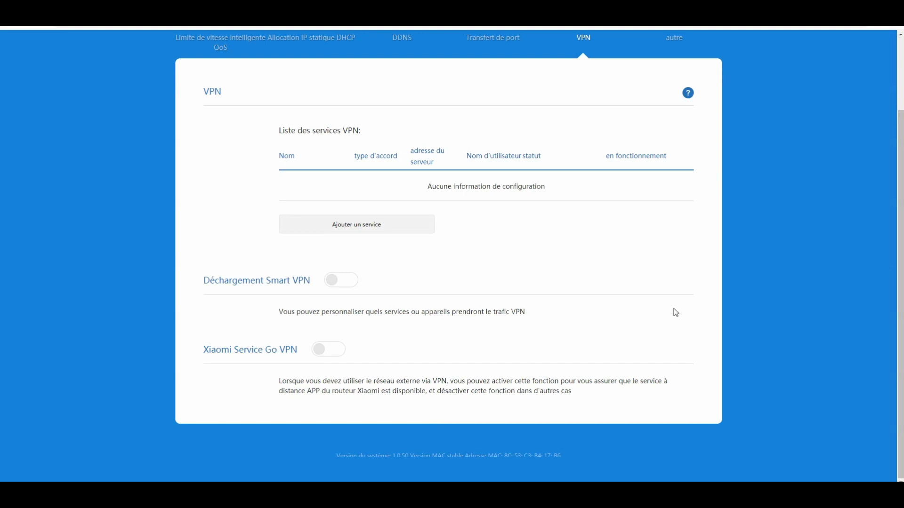
pyautogui.moveTo(896, 272); pyautogui.dragTo(896, 200)
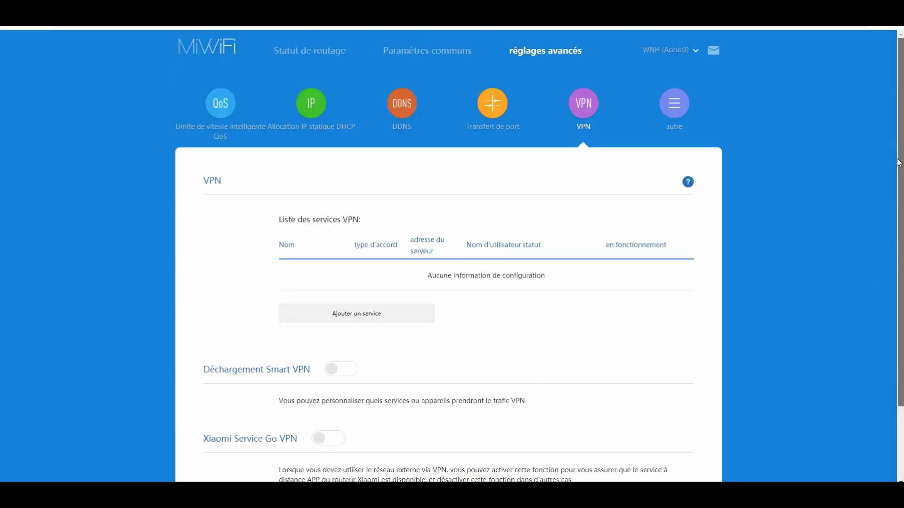
# - Check the UPnP status and device list on the page of other advanced settings, and return to the port forwarding page
pyautogui.click(677, 105)
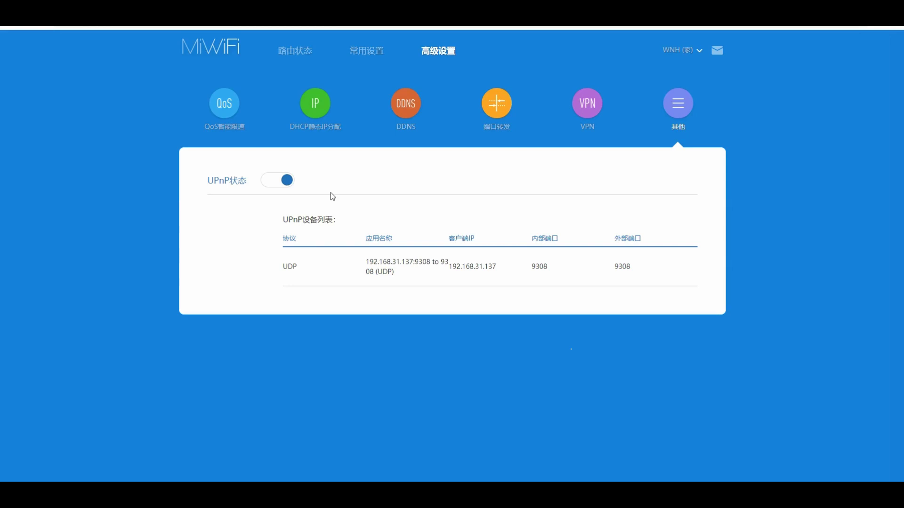
pyautogui.click(493, 103)
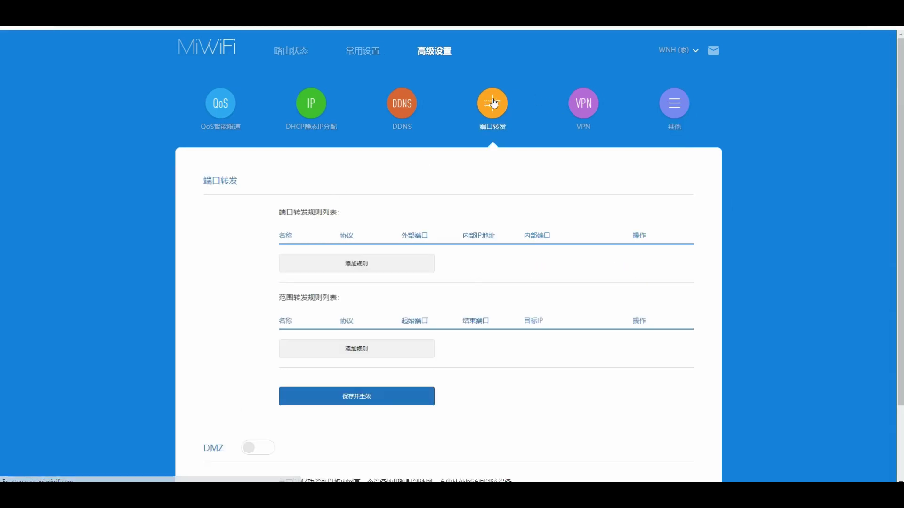